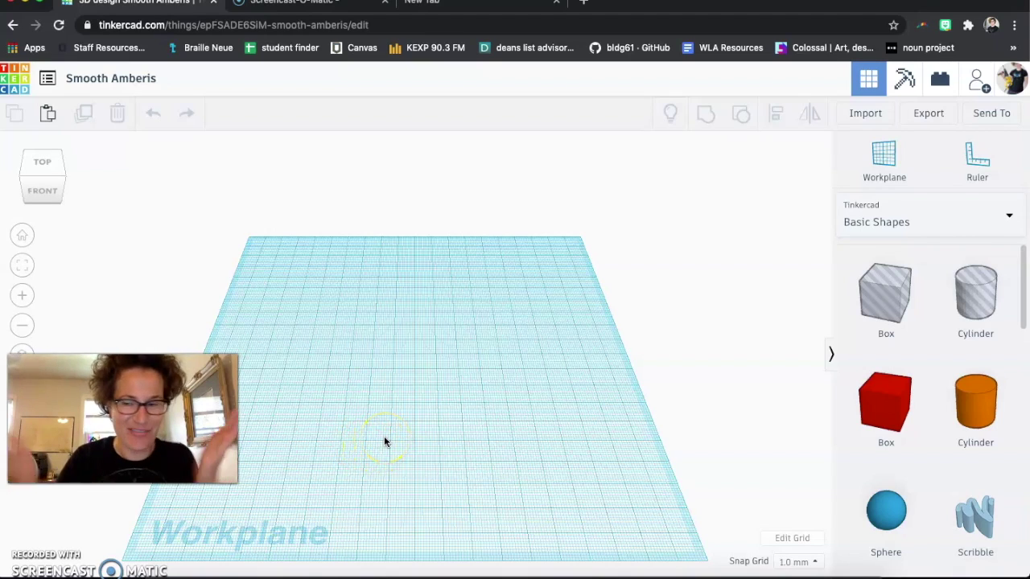
- Switch the shape library to Characters and place a Chick Foot on the workplane
click(954, 230)
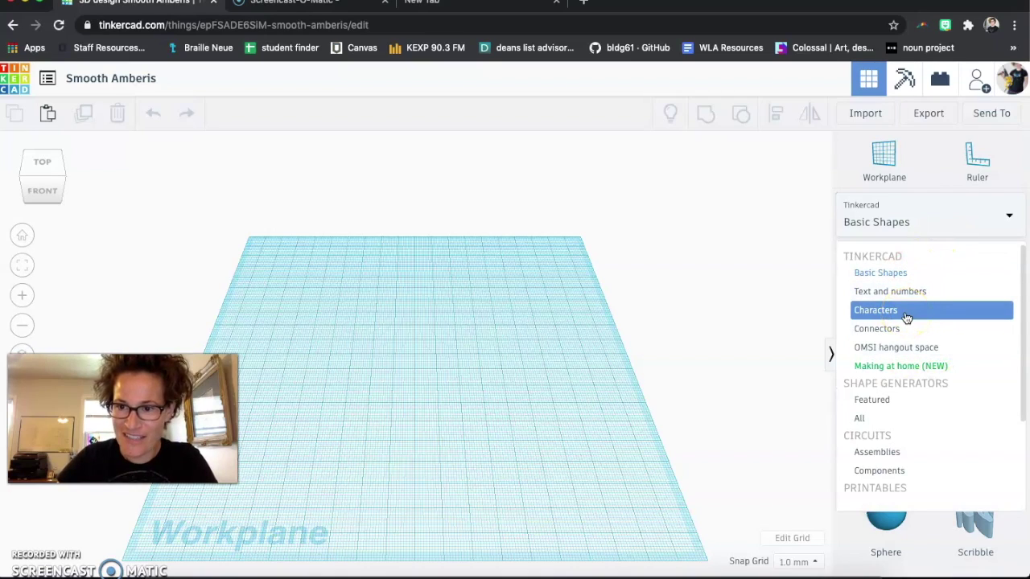
click(906, 314)
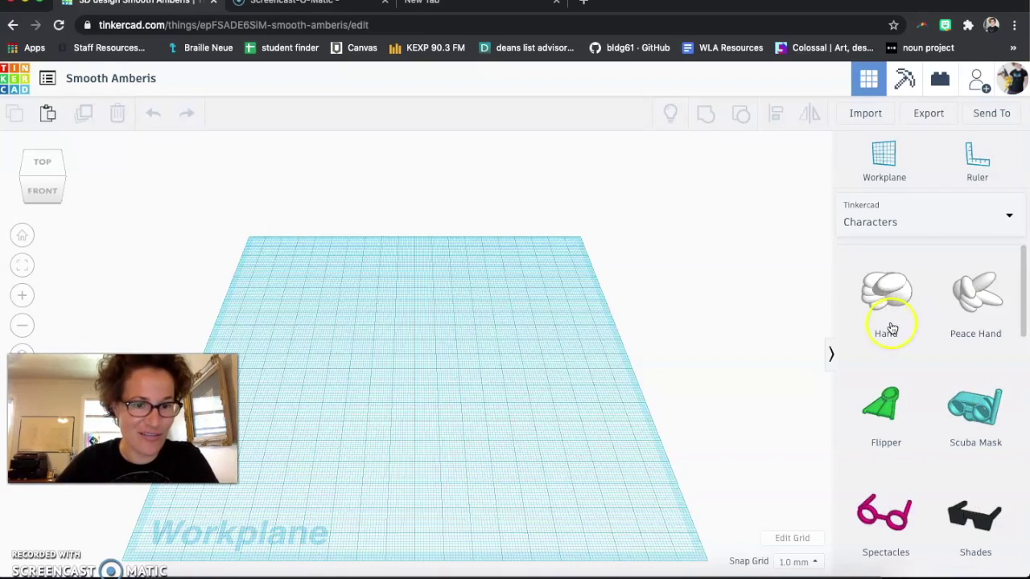
scroll(927, 342, down, 4)
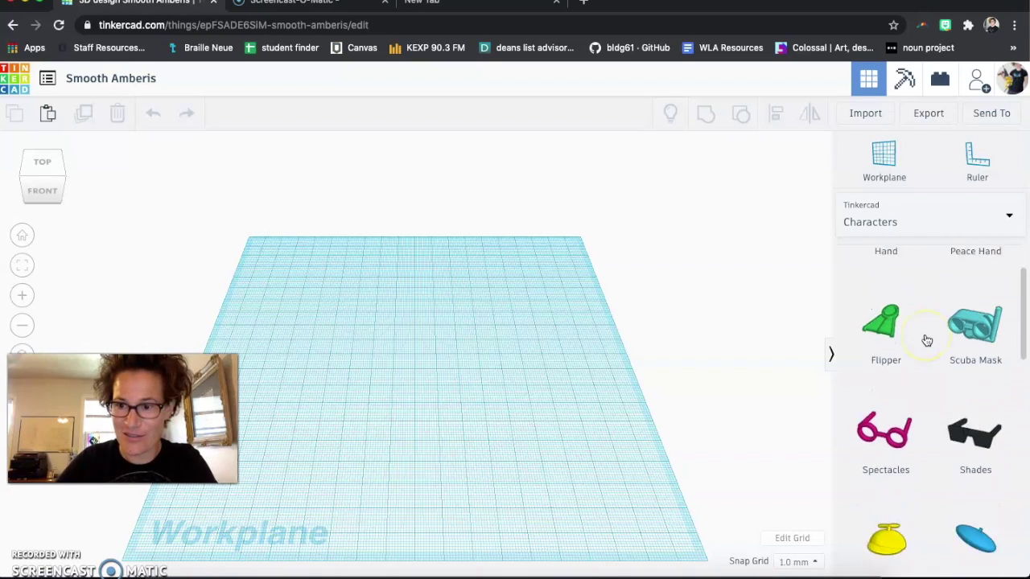
scroll(926, 358, down, 2)
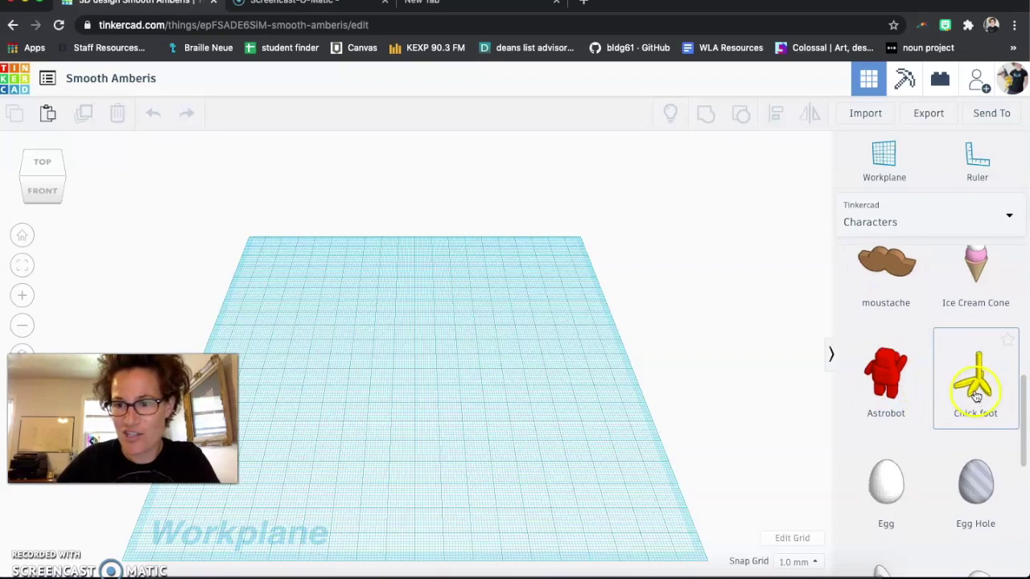
drag(975, 385, 373, 338)
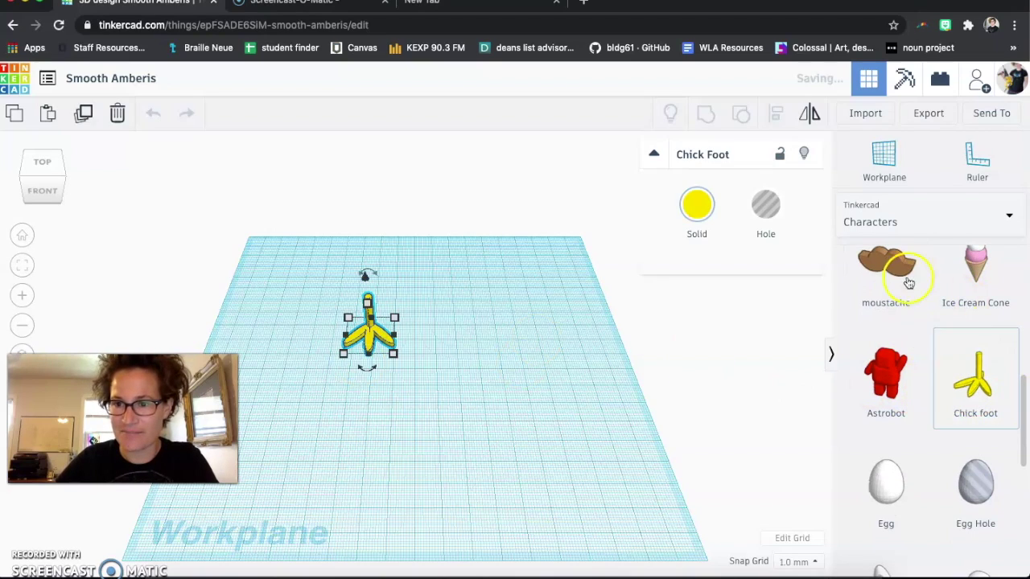
- Add a Moustache, lift it above the Chick Foot, and centre-align the two shapes
drag(905, 277, 368, 338)
drag(369, 299, 364, 266)
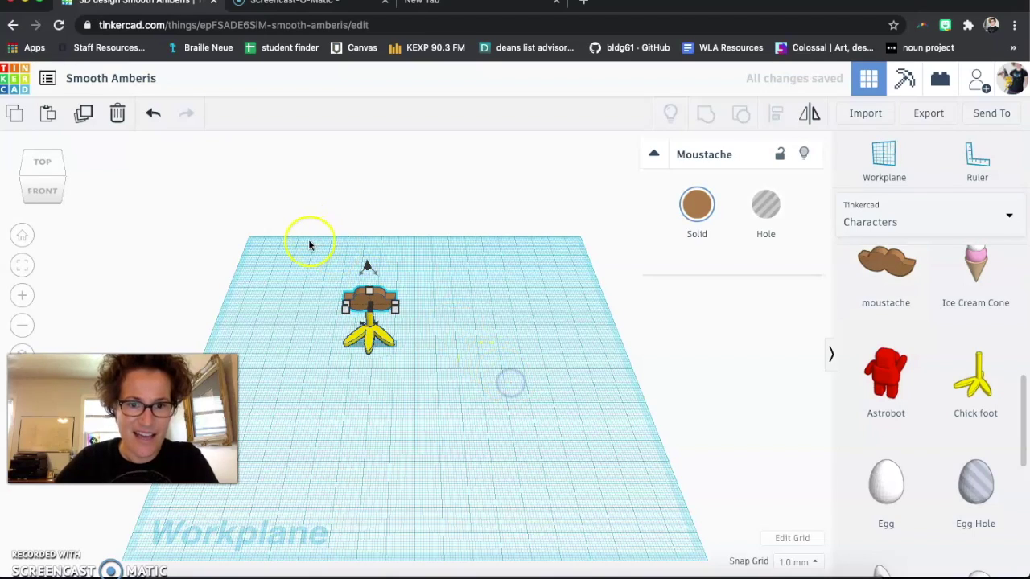
drag(309, 244, 520, 432)
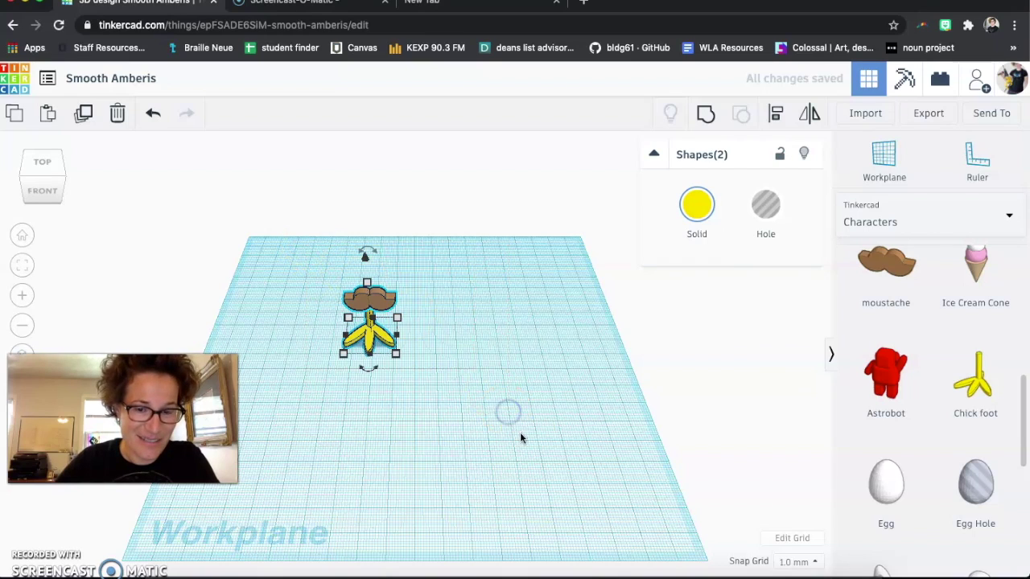
click(777, 115)
click(368, 369)
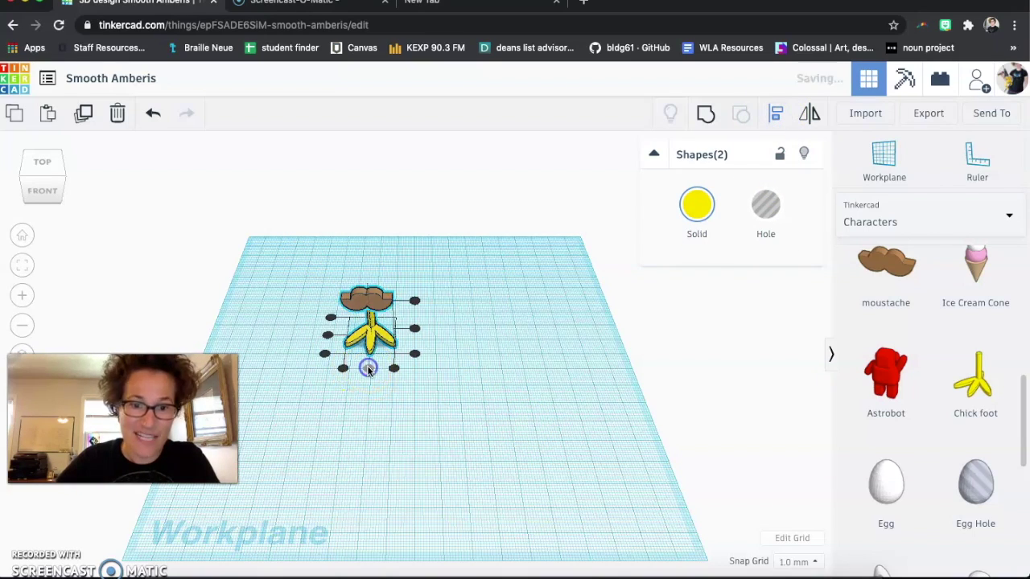
click(326, 336)
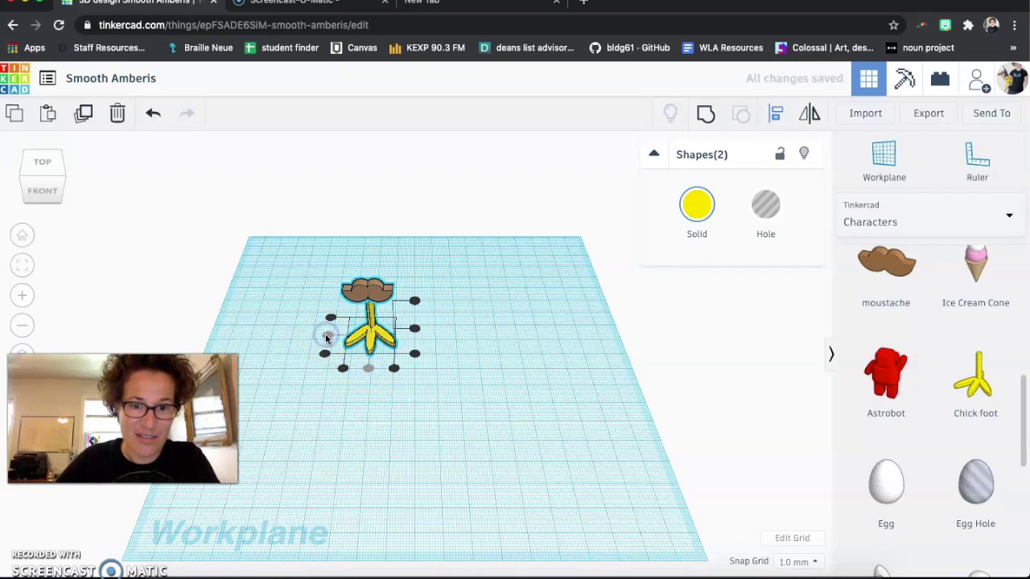
right_drag(499, 400, 218, 340)
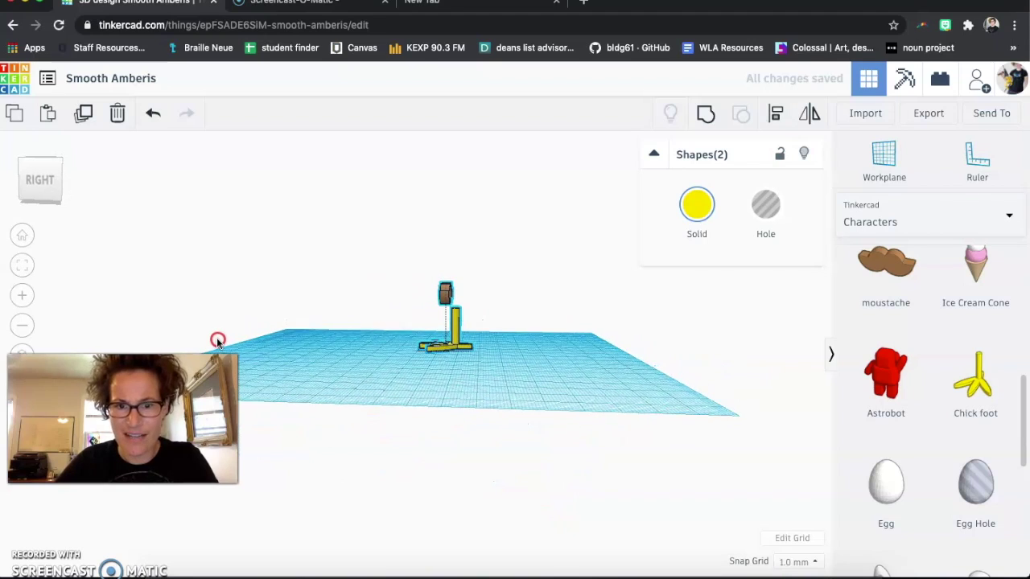
- Restore the alignment and check the Chick Foot's stem height
key(l)
scroll(461, 303, up, 2)
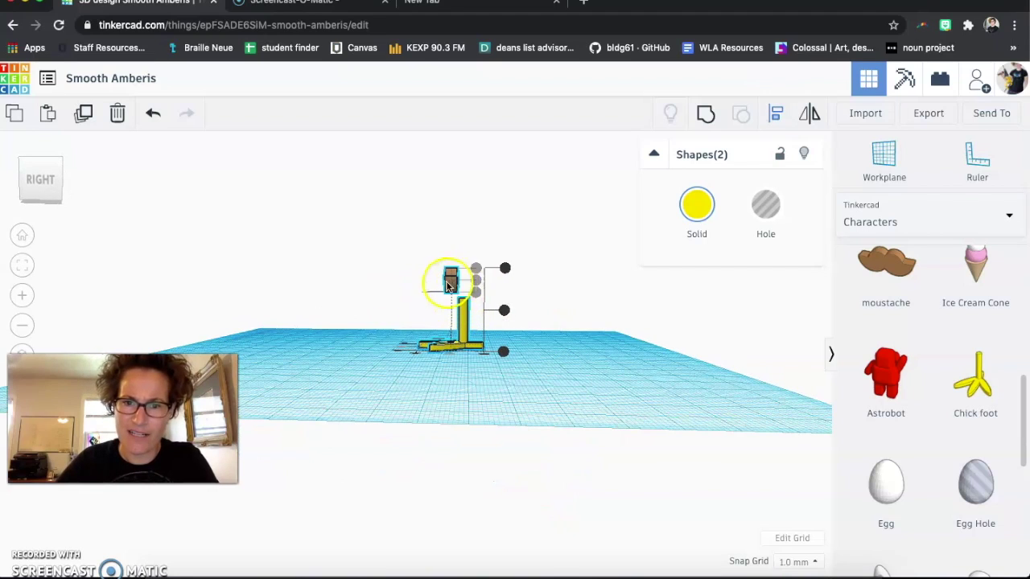
scroll(468, 312, up, 2)
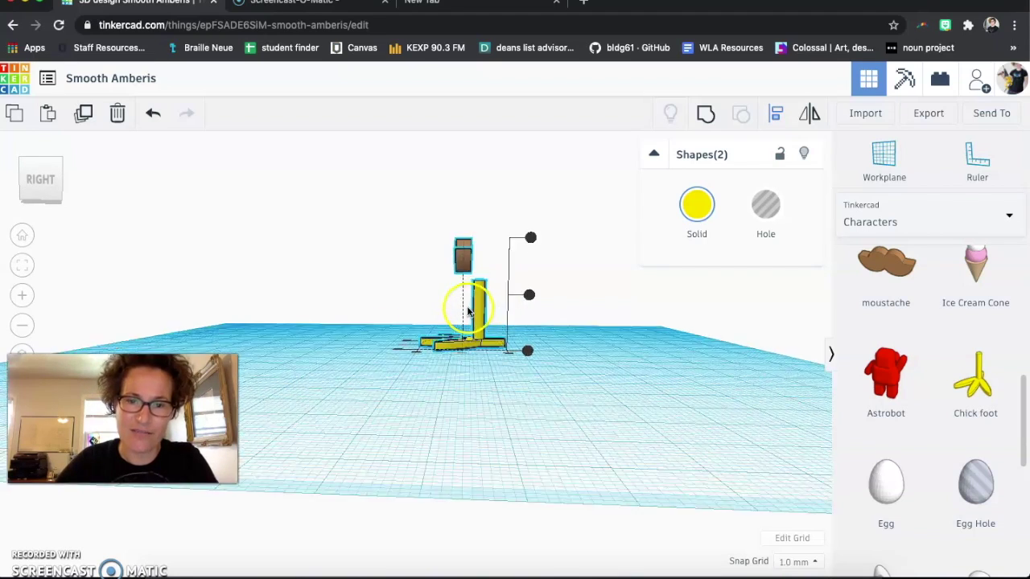
scroll(467, 312, up, 2)
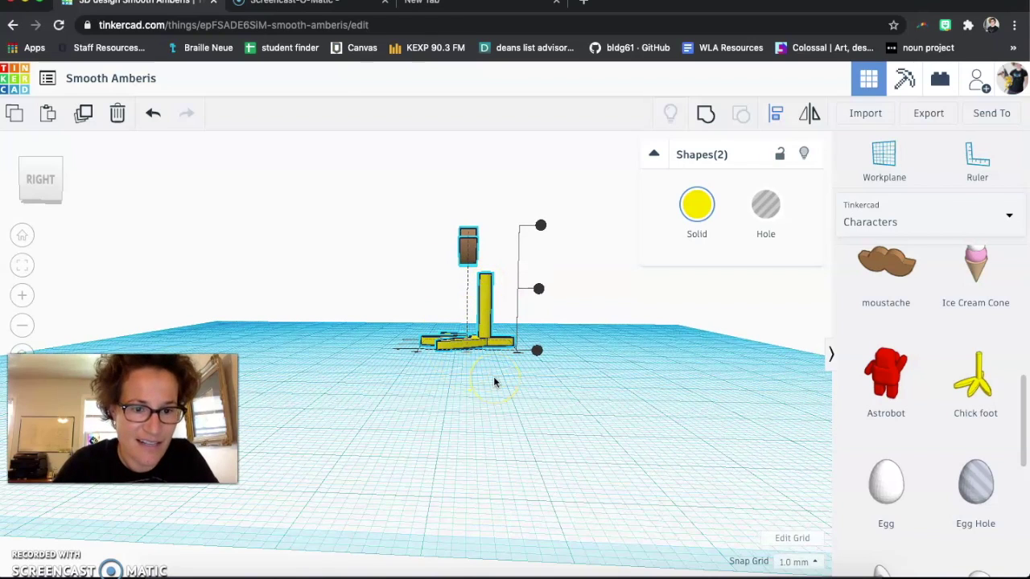
click(384, 407)
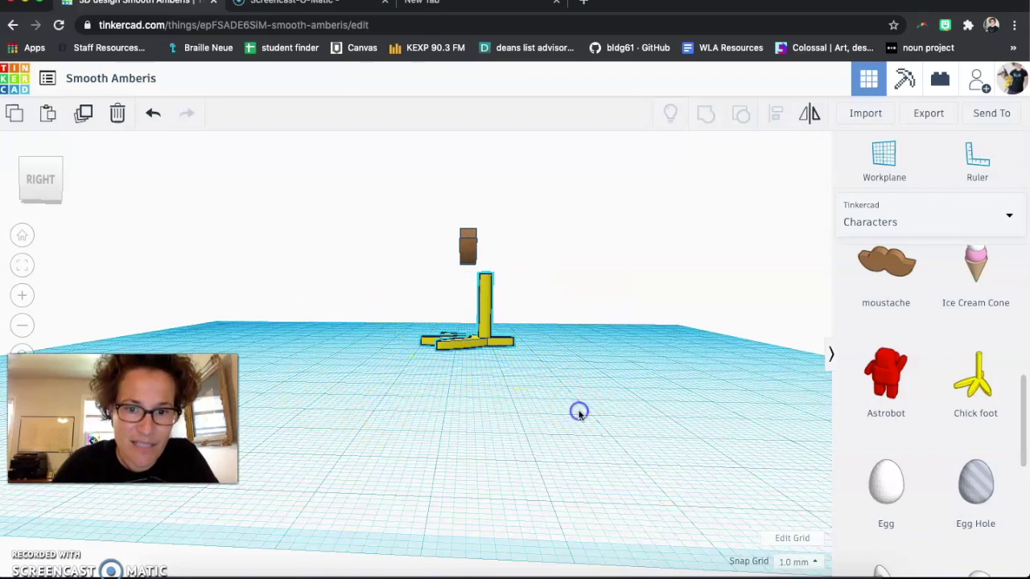
click(477, 312)
mouse_move(510, 341)
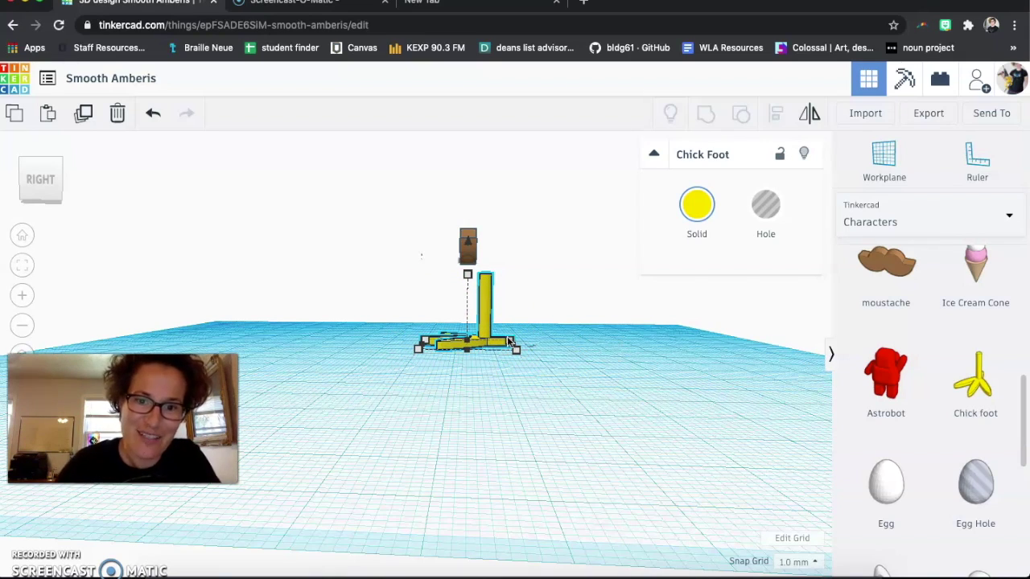
click(466, 328)
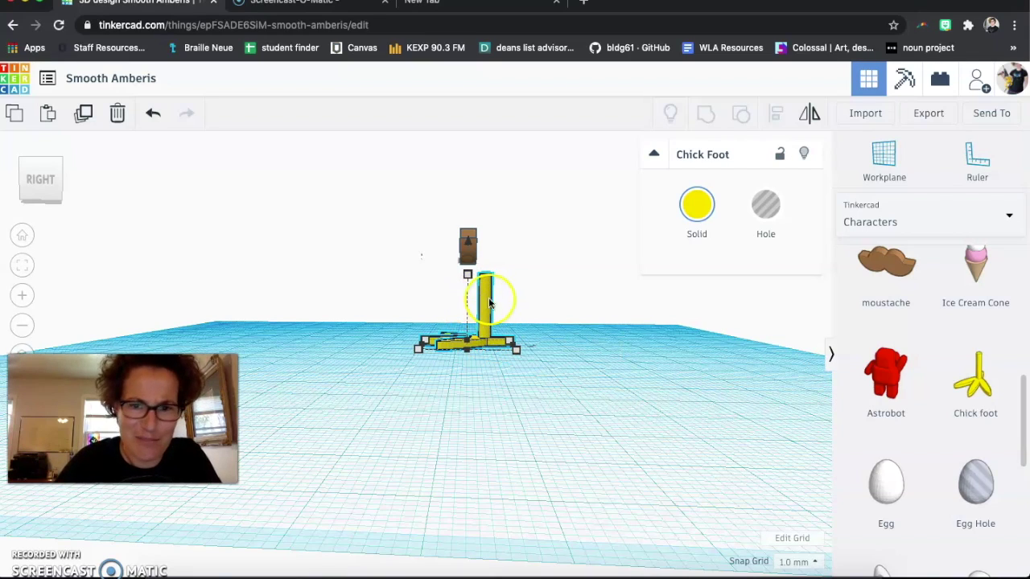
- Nudge the moustache right and lower it down onto the Chick Foot's stem
mouse_move(467, 277)
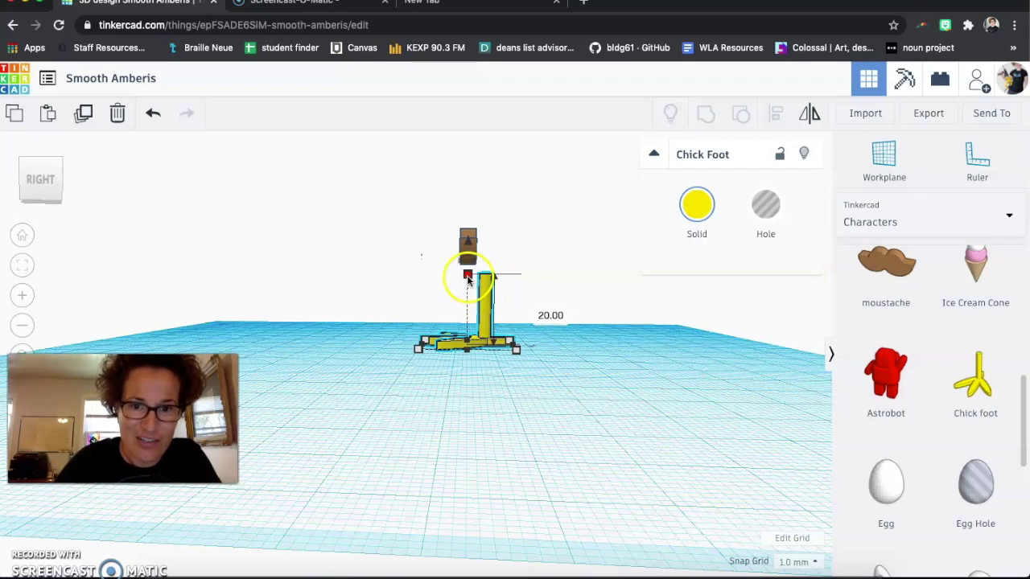
click(469, 242)
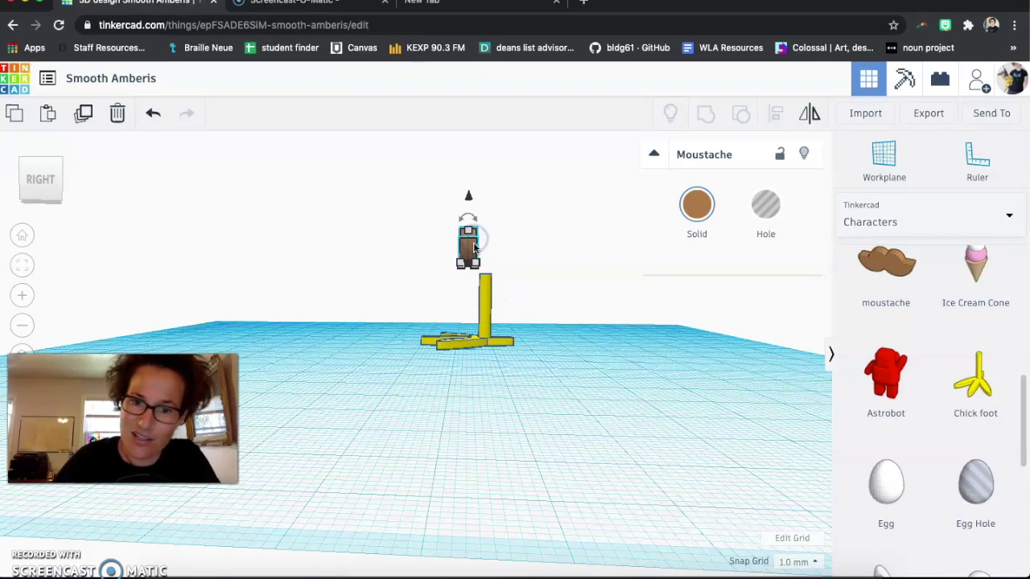
key(Right)
key(Right)
key(Right)
key(Right)
key(Right)
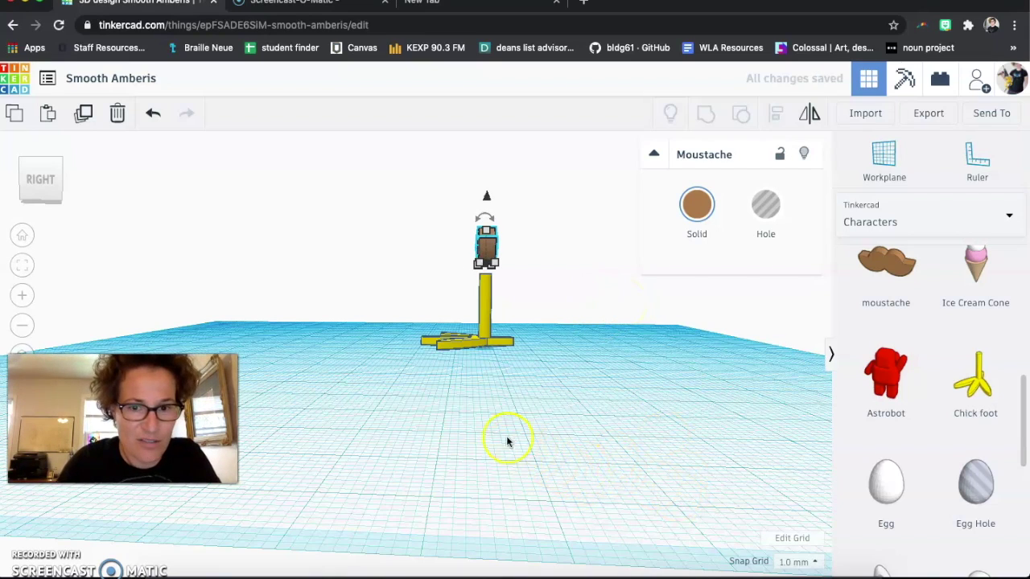
drag(487, 199, 488, 214)
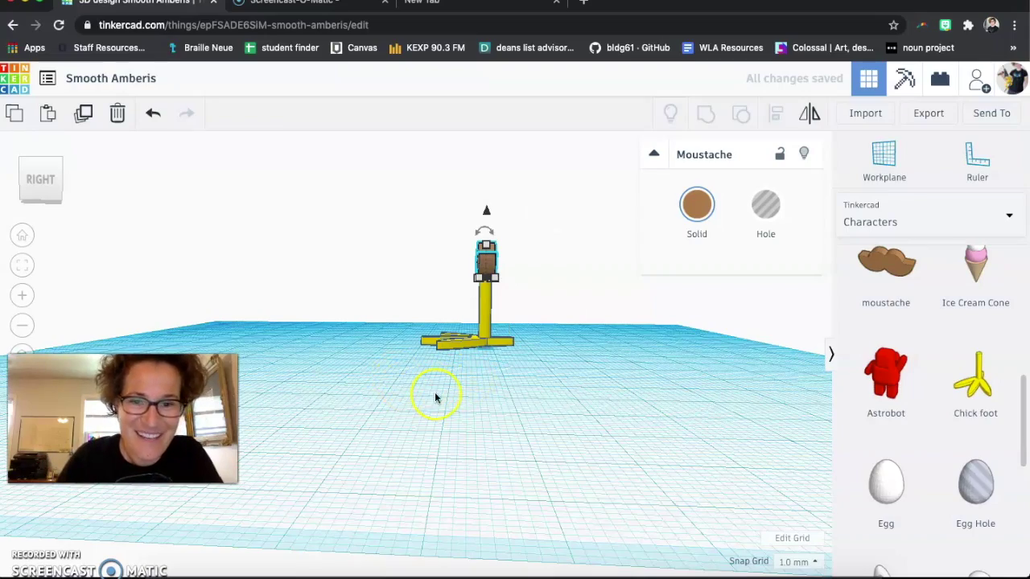
click(326, 409)
right_drag(326, 408, 593, 410)
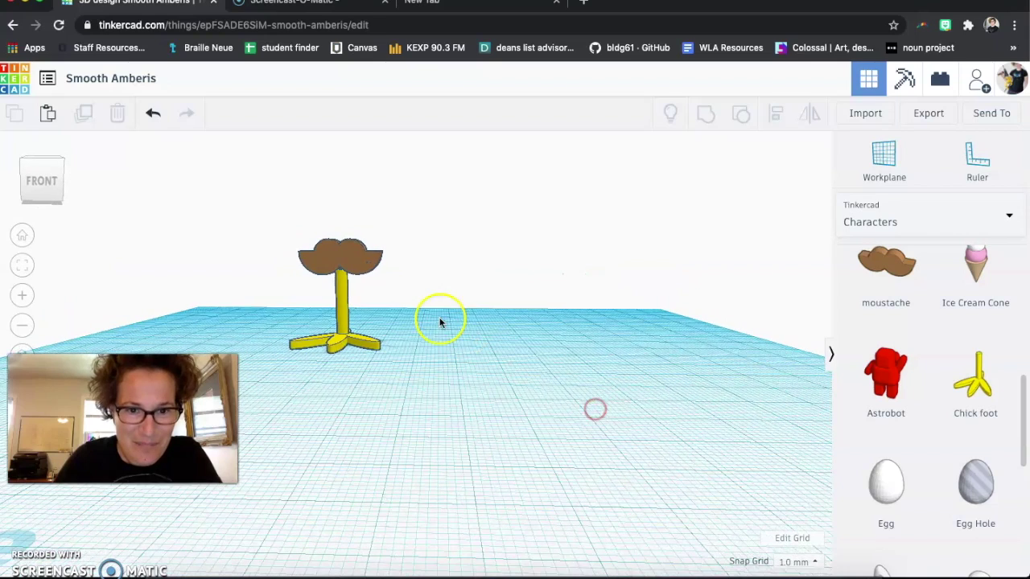
click(355, 251)
drag(340, 207, 340, 213)
- Delete the moustache
click(475, 428)
click(369, 271)
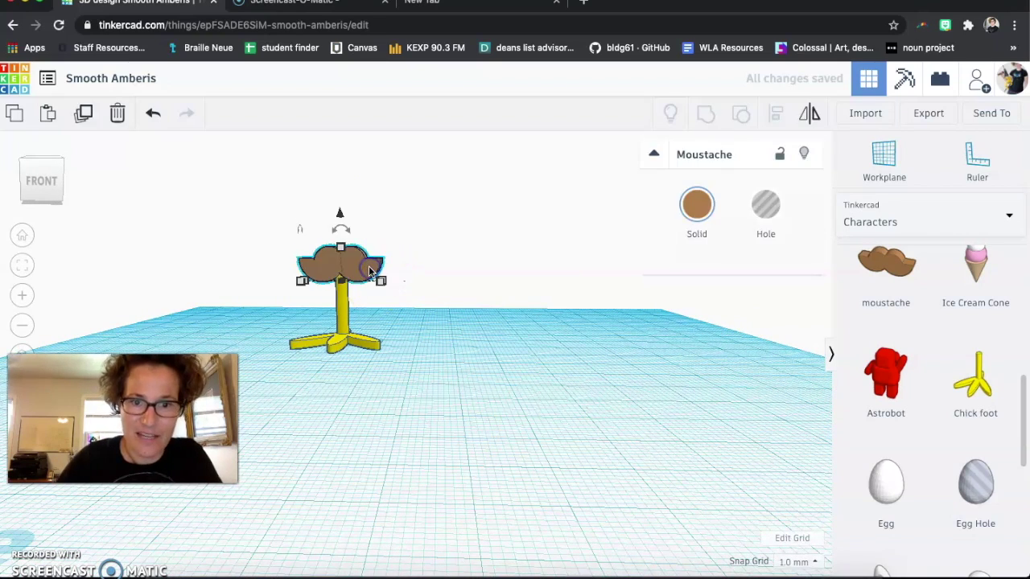
key(Delete)
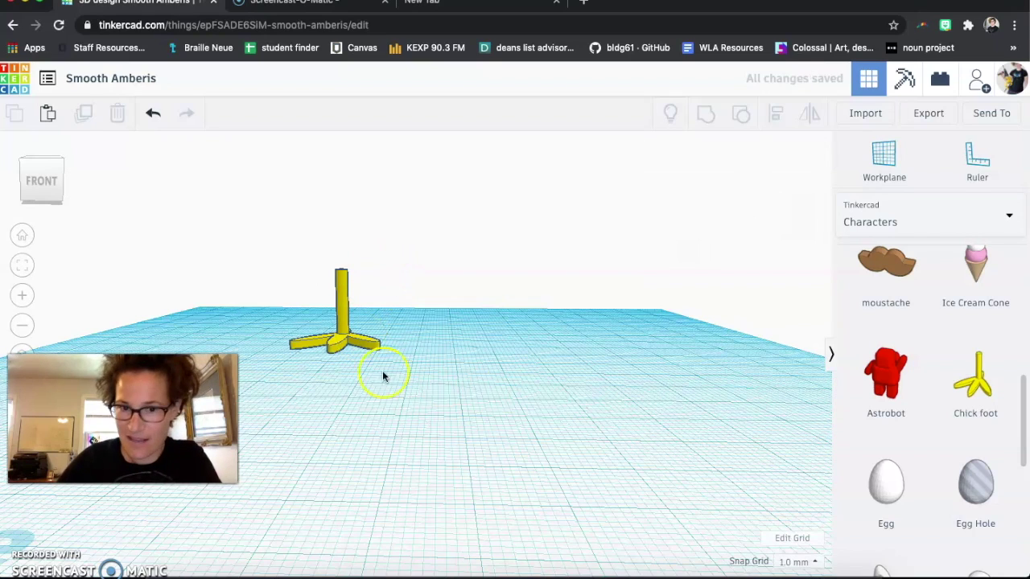
- Place a left and a right cartoon eye side by side on the workplane
scroll(945, 414, down, 4)
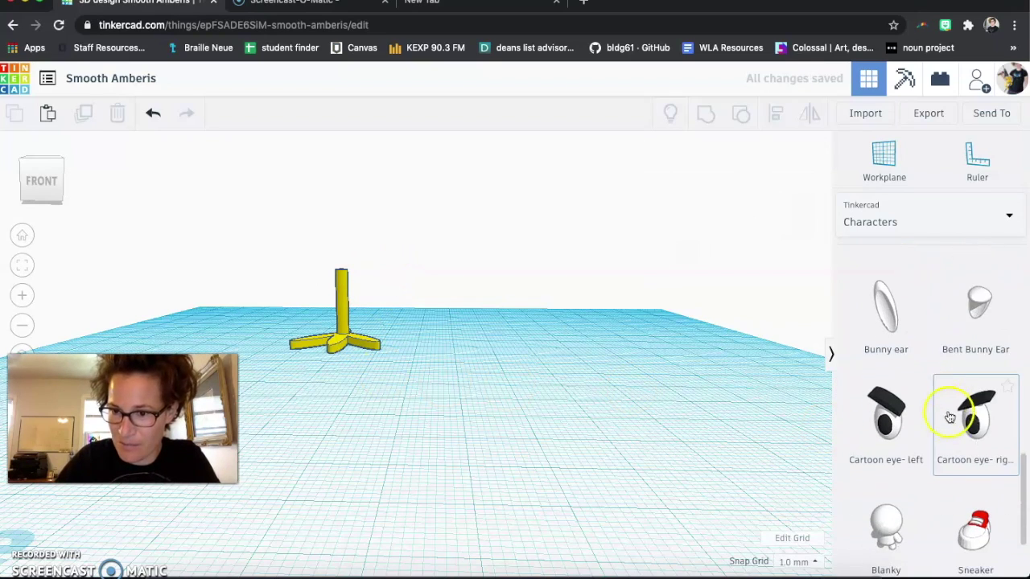
drag(381, 441, 361, 404)
drag(979, 443, 431, 442)
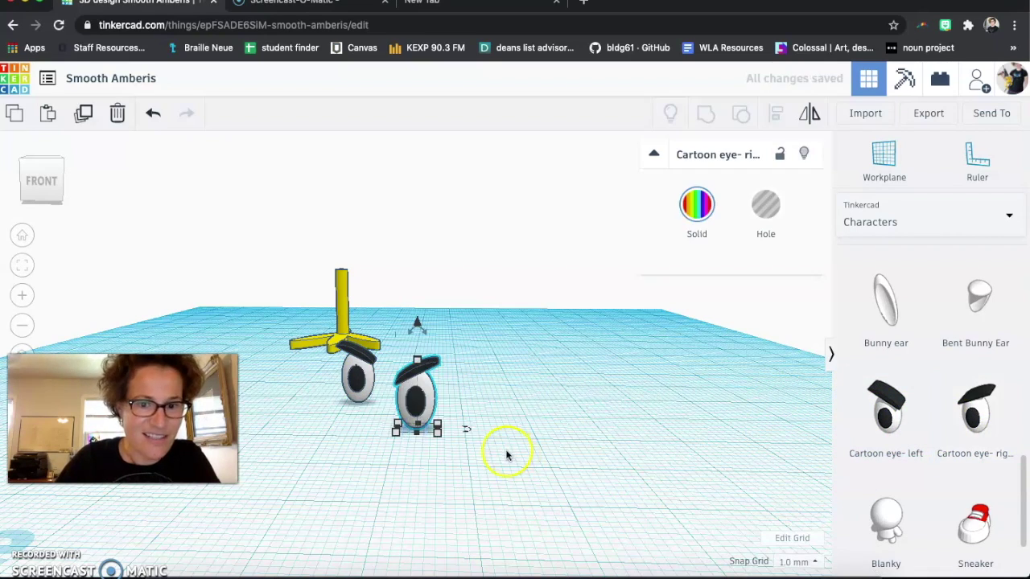
click(526, 456)
right_drag(536, 440, 458, 473)
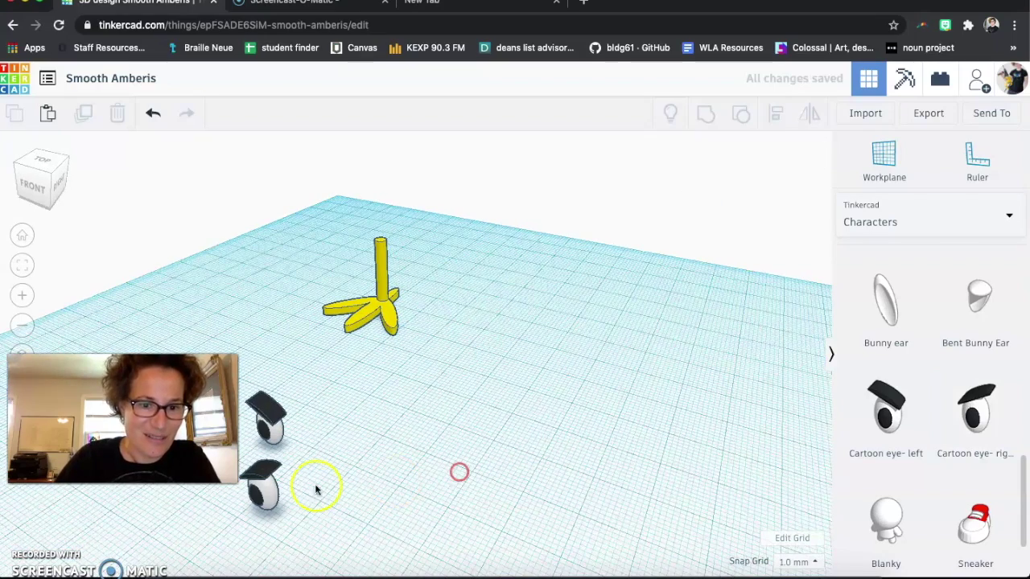
- Align the two eyes, then undo the alignment that stacked them
drag(249, 373, 302, 536)
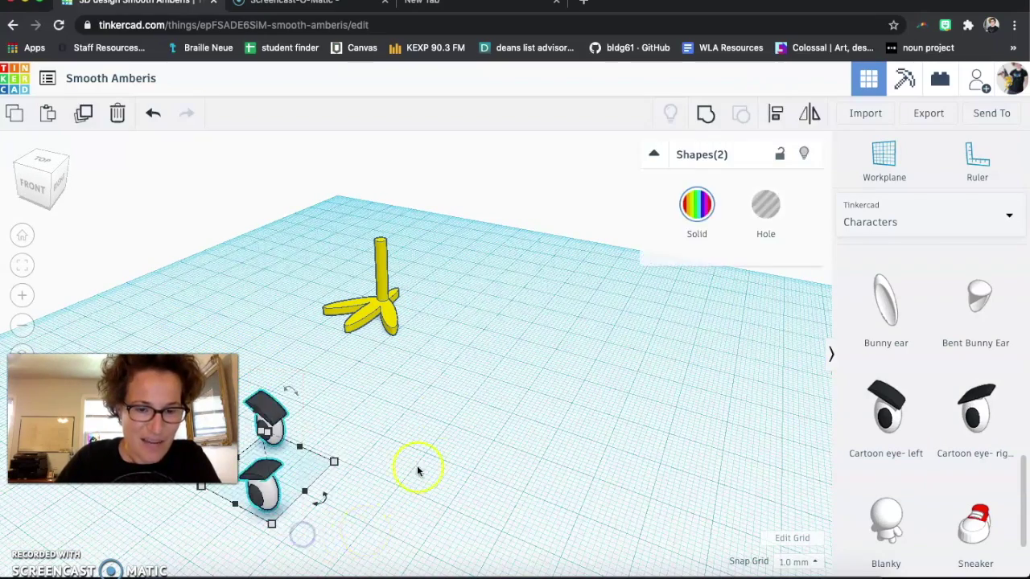
click(775, 116)
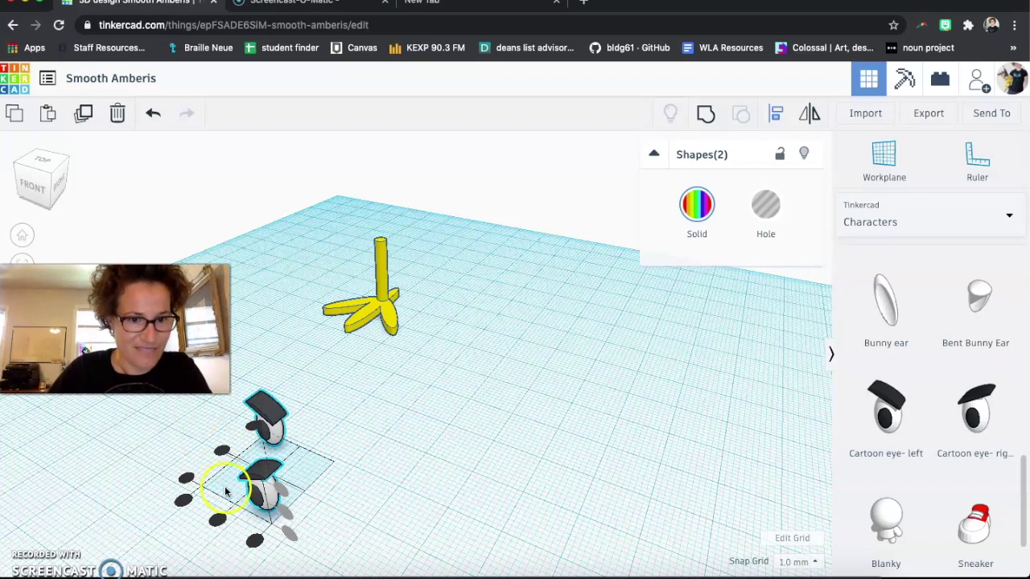
click(227, 456)
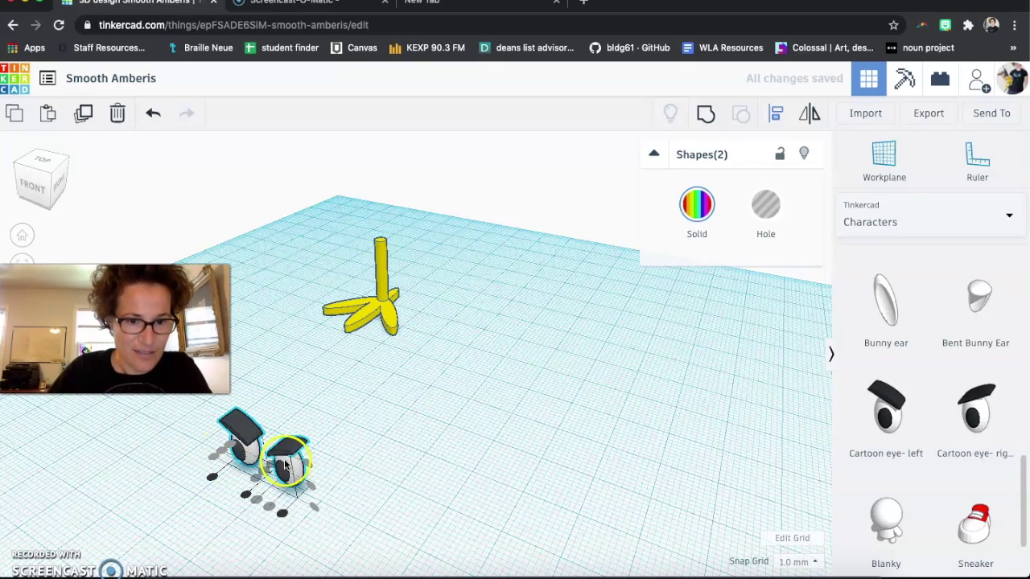
click(284, 471)
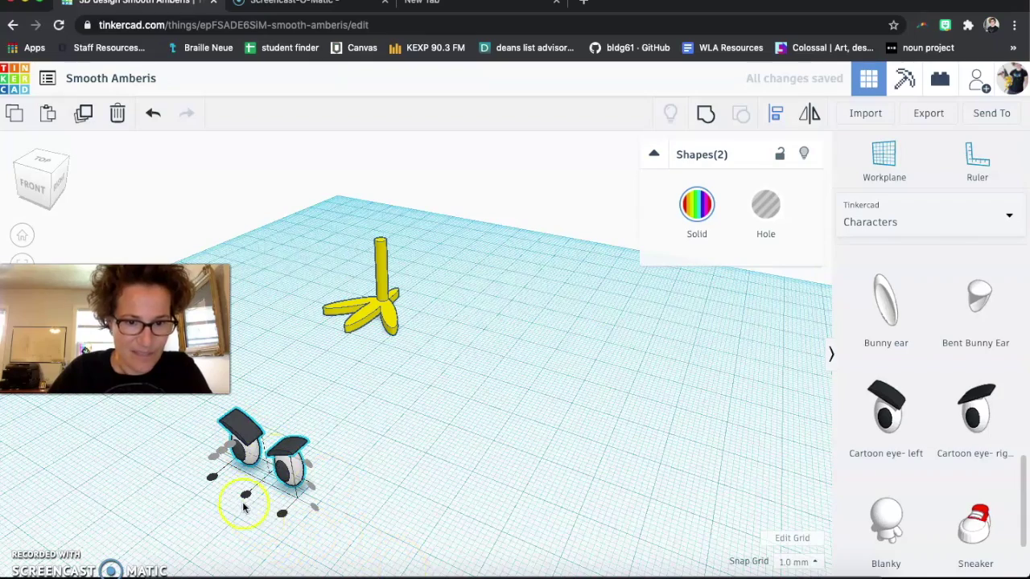
click(245, 498)
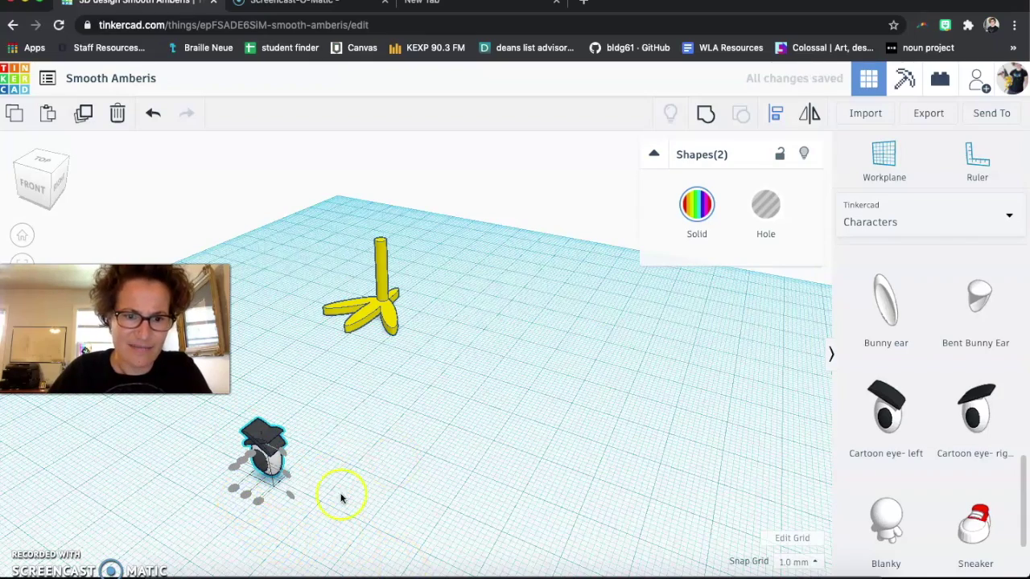
right_drag(340, 498, 409, 487)
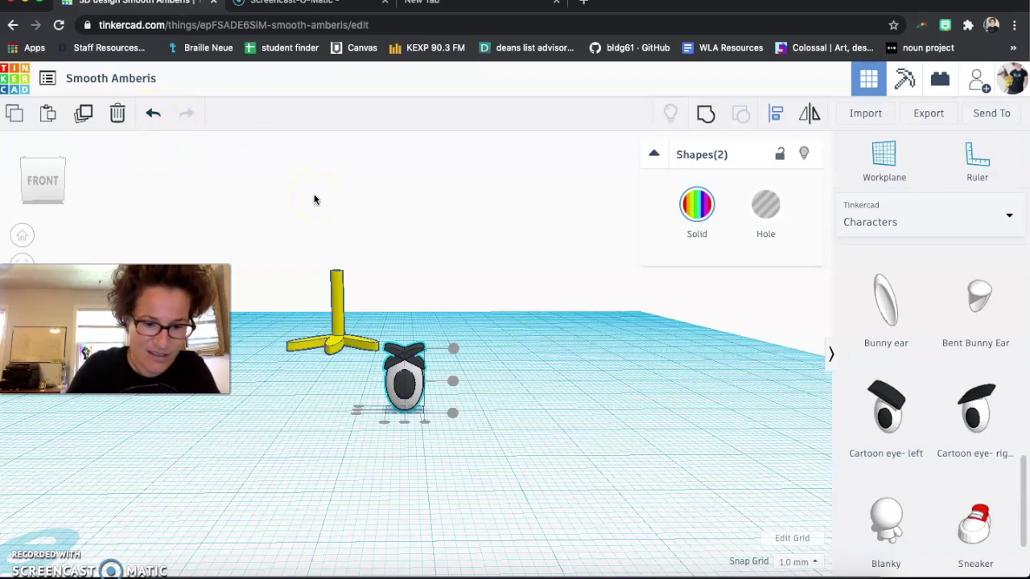
key(ctrl+z)
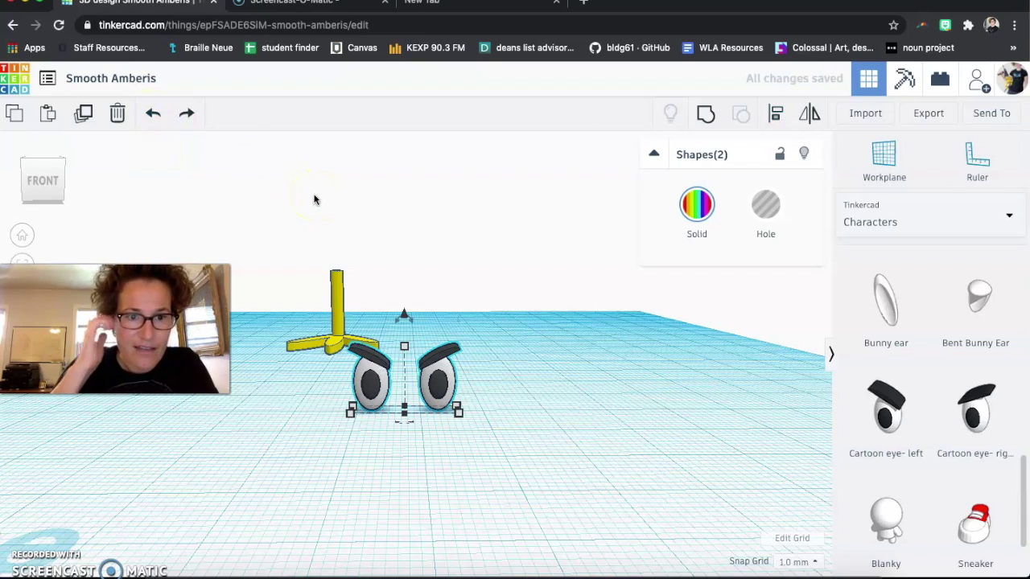
- Group the two cartoon eyes, move the group, and scale it to 18.04 mm wide
click(404, 476)
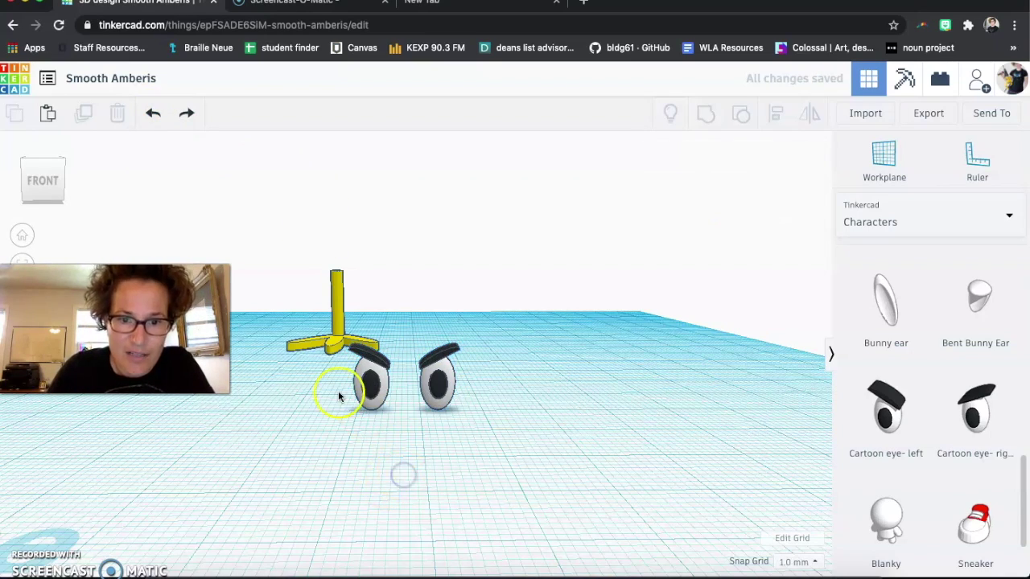
drag(312, 376, 515, 433)
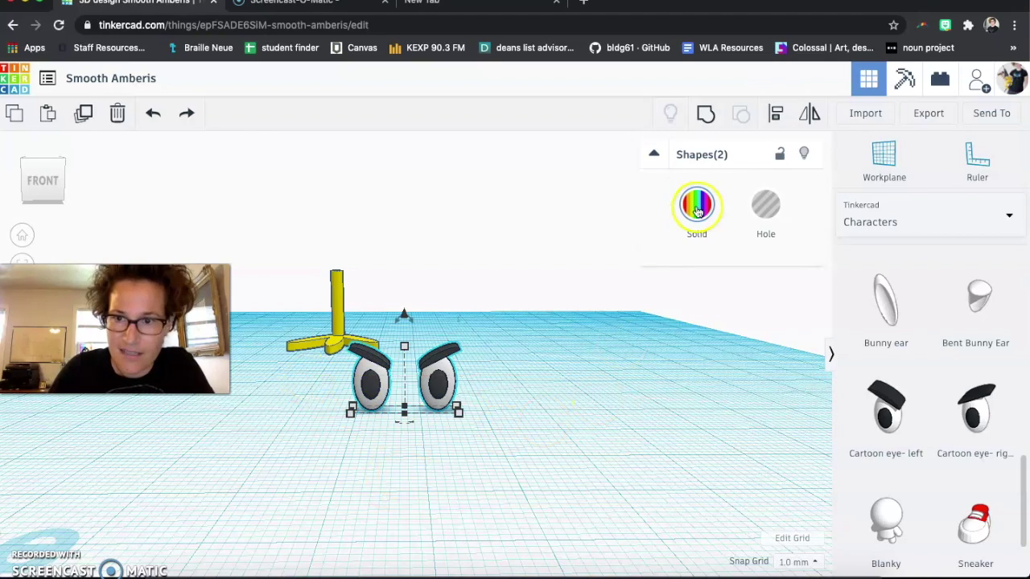
click(708, 119)
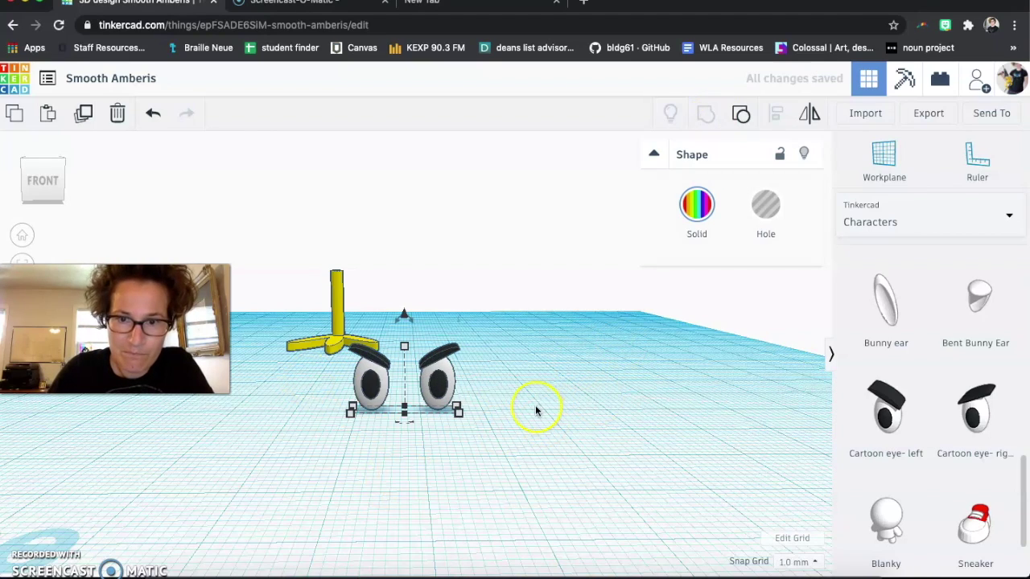
drag(439, 394, 494, 418)
drag(527, 453, 542, 471)
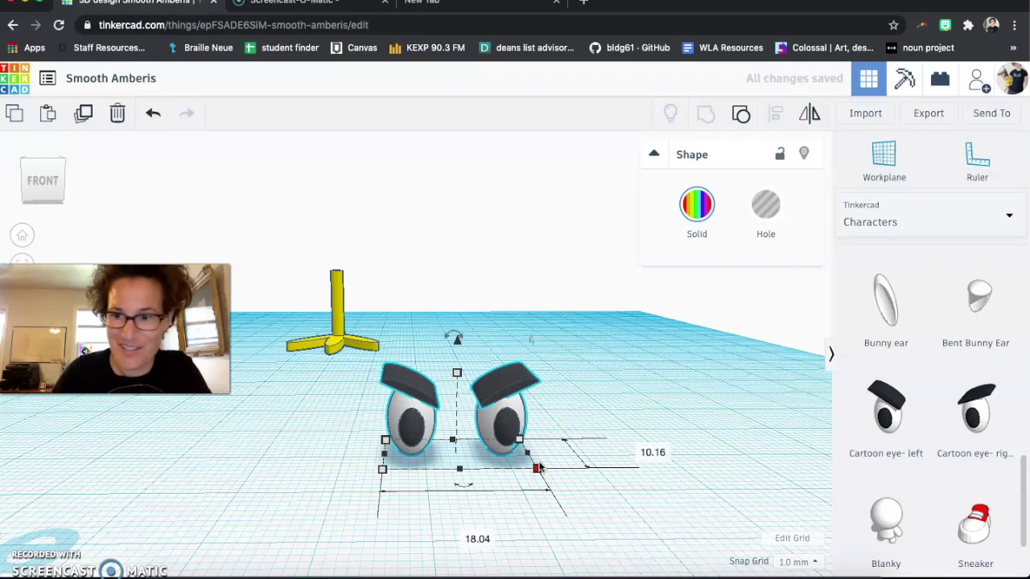
scroll(895, 434, down, 1)
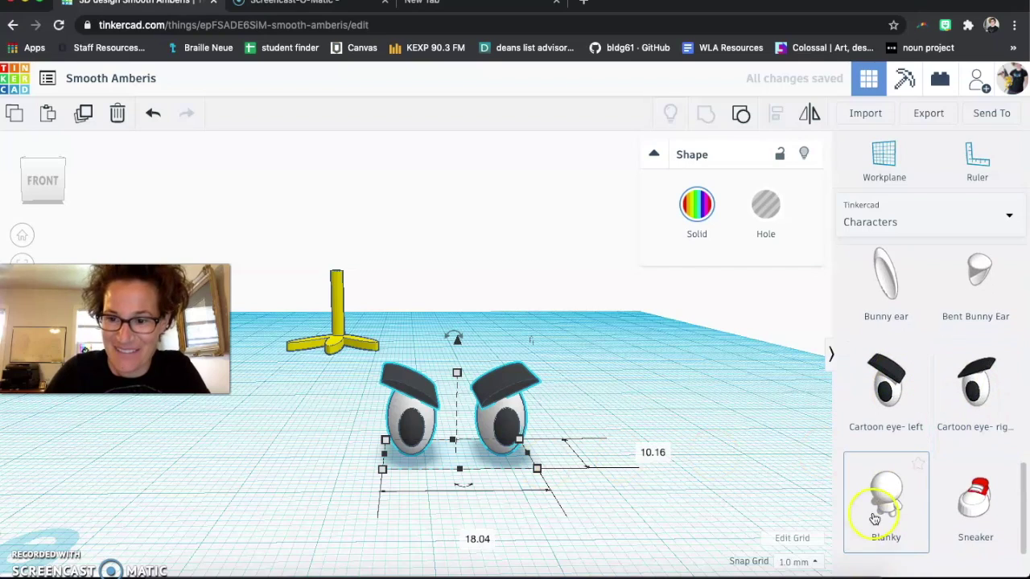
click(608, 450)
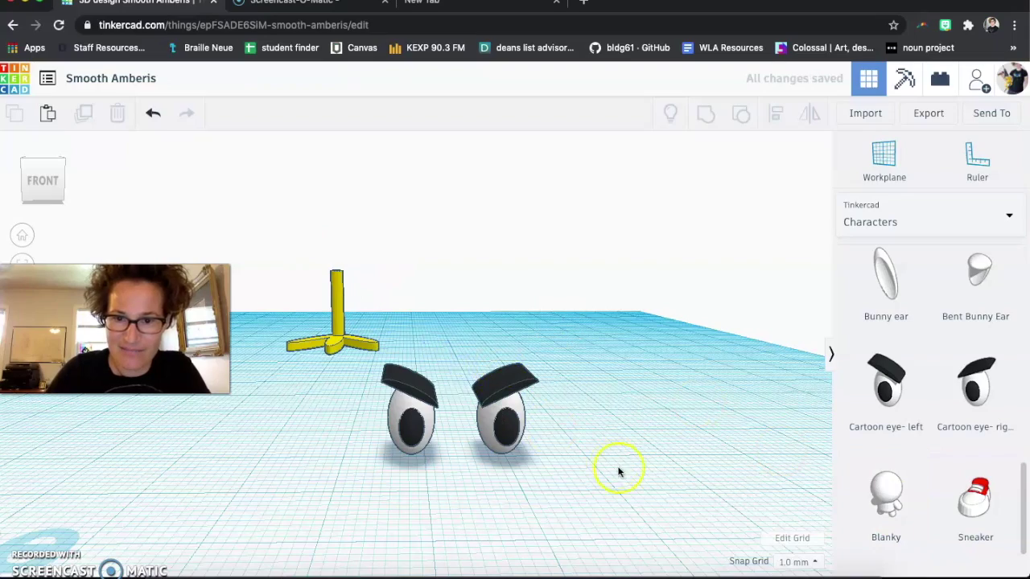
right_drag(619, 472, 499, 444)
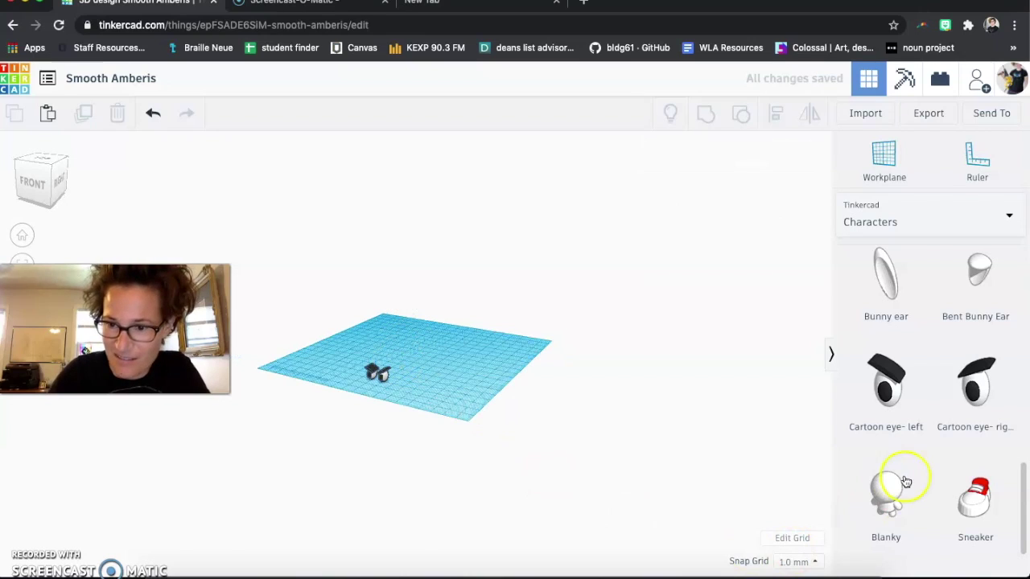
- Drop Blanky onto the workplane and delete the three extra Blanky copies
drag(906, 481, 413, 332)
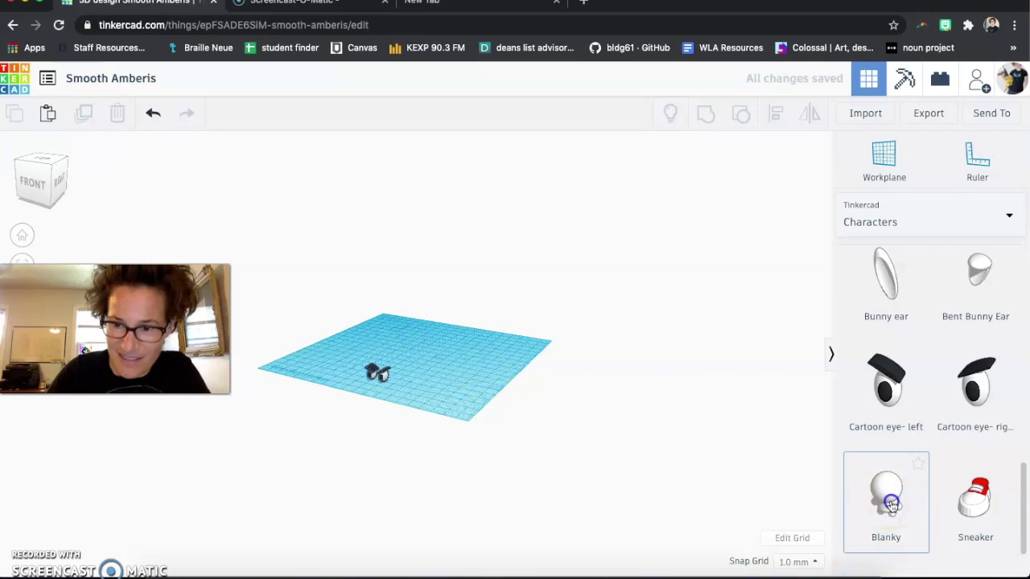
drag(885, 494, 513, 403)
click(433, 393)
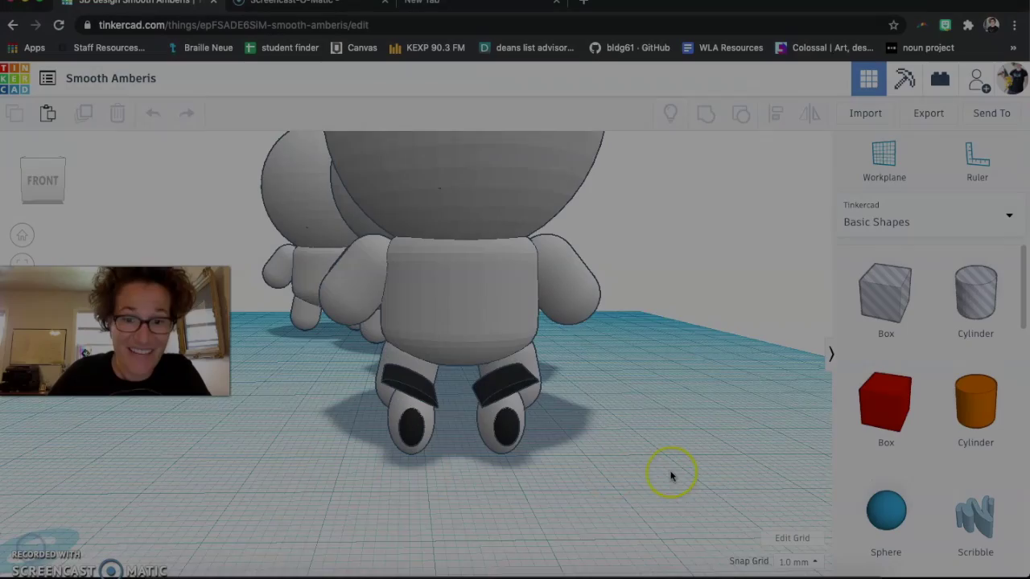
right_drag(670, 475, 452, 461)
scroll(398, 465, down, 3)
drag(340, 154, 646, 294)
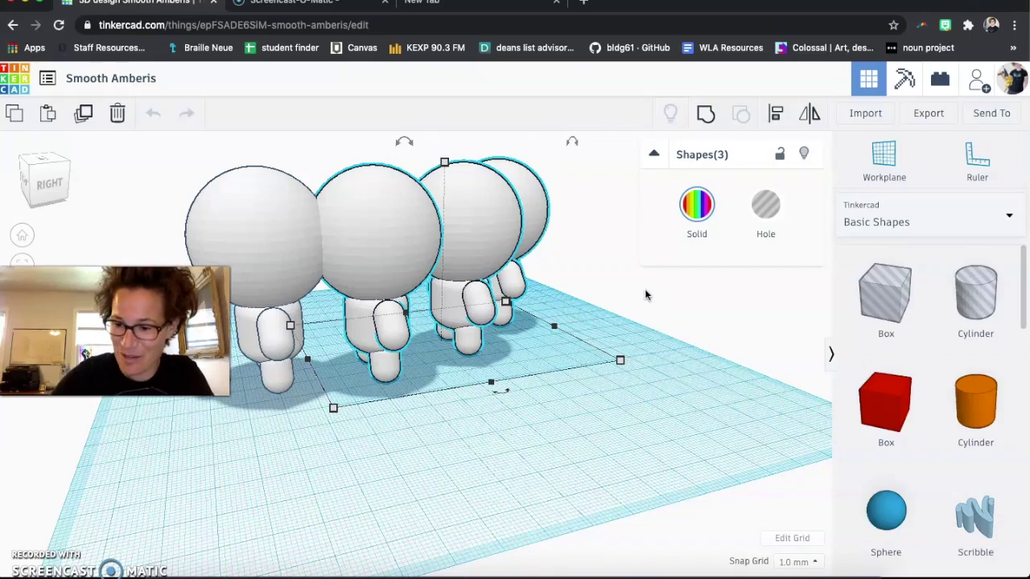
key(Delete)
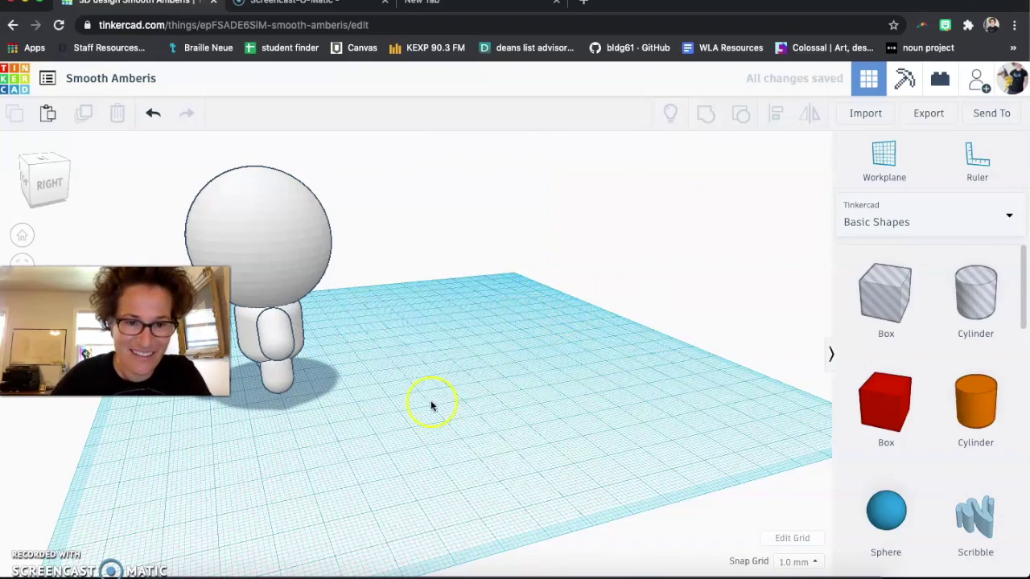
right_drag(431, 405, 532, 451)
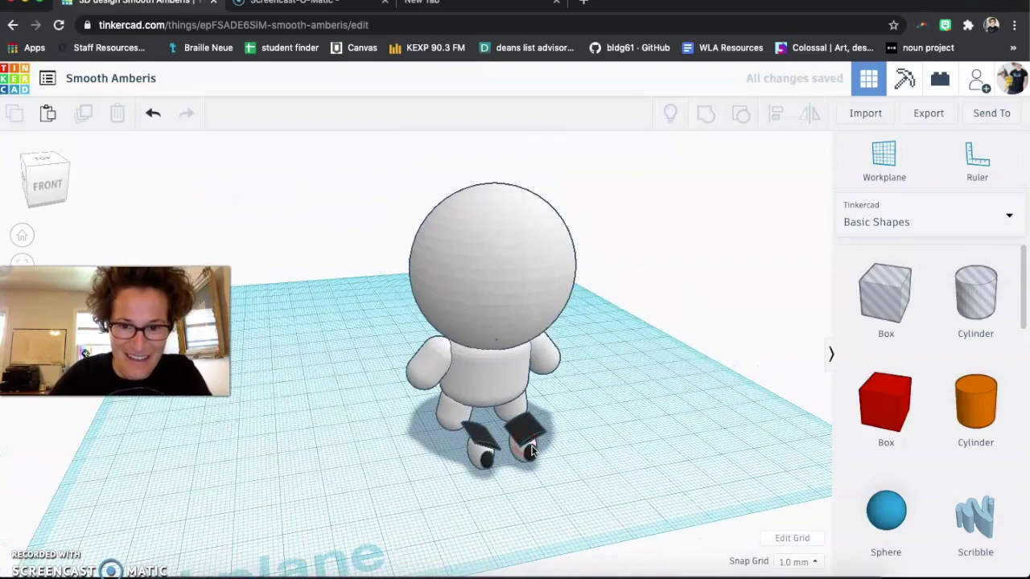
- Raise the eyes group to 45 mm above the workplane onto Blanky's face
click(531, 451)
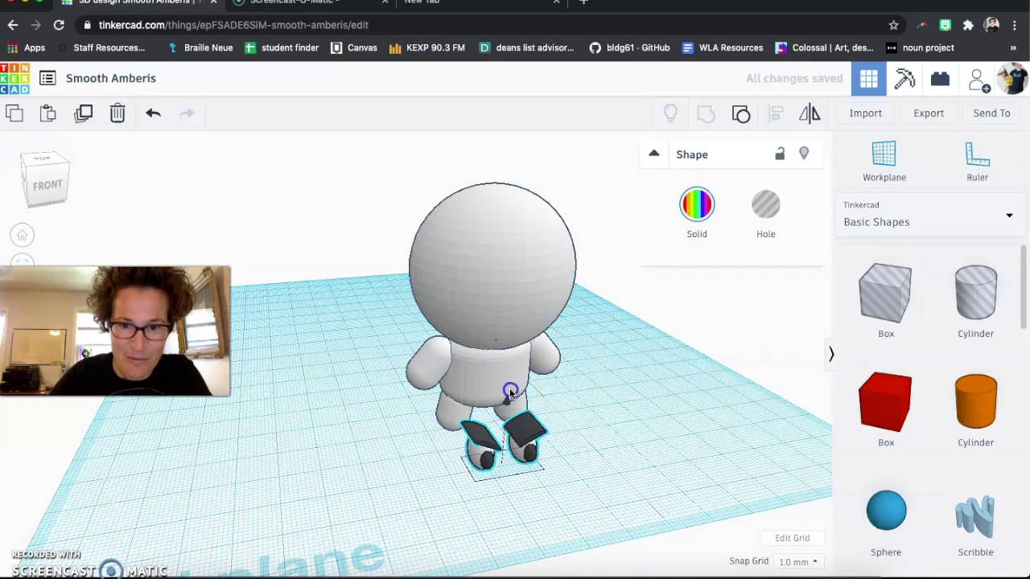
drag(510, 392, 491, 191)
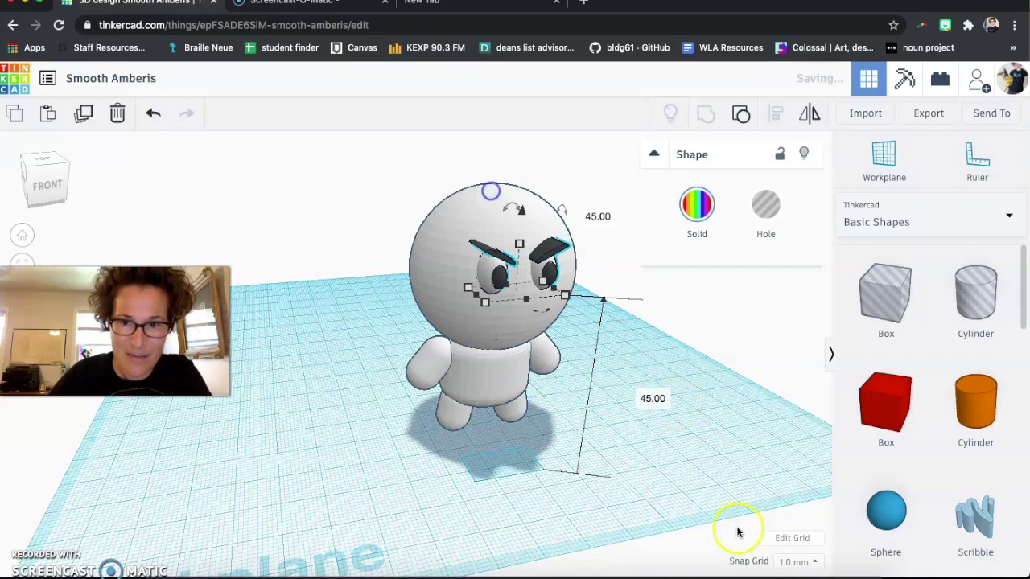
right_drag(717, 481, 476, 472)
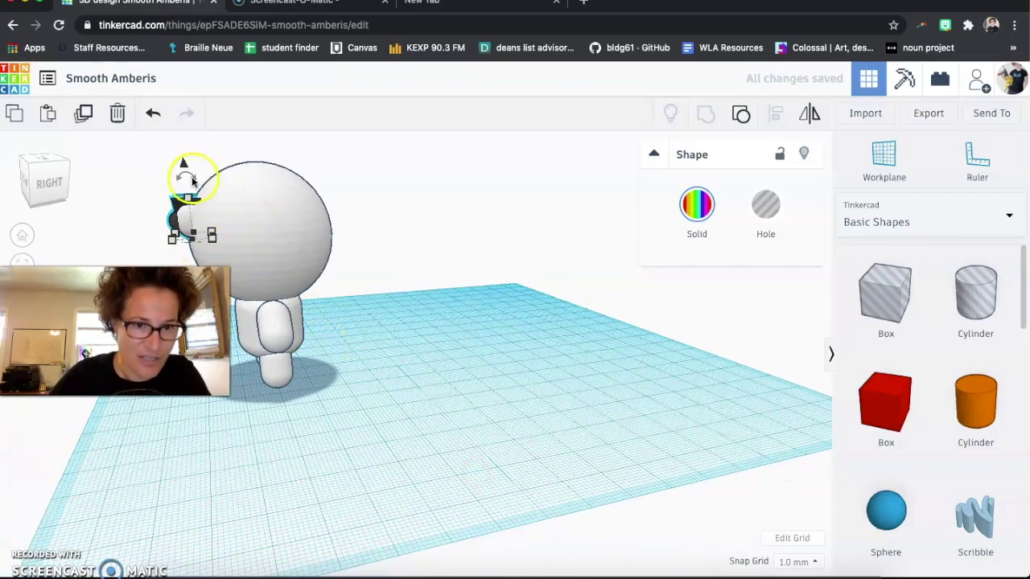
scroll(179, 214, up, 3)
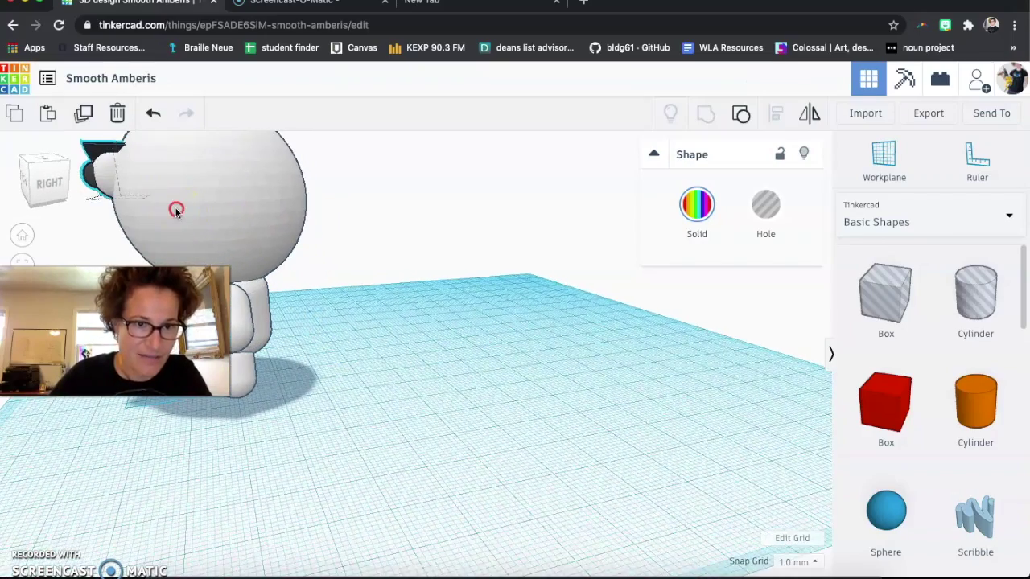
- Undo an accidental change to the Blanky body with Ctrl+Z
right_click(177, 210)
right_drag(171, 207, 228, 212)
click(228, 212)
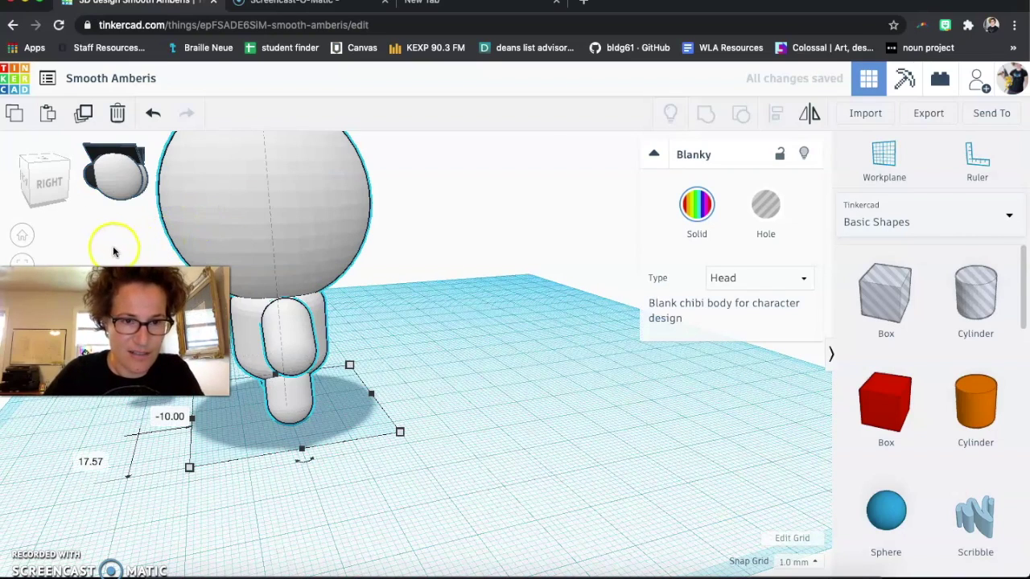
key(ctrl+z)
click(374, 344)
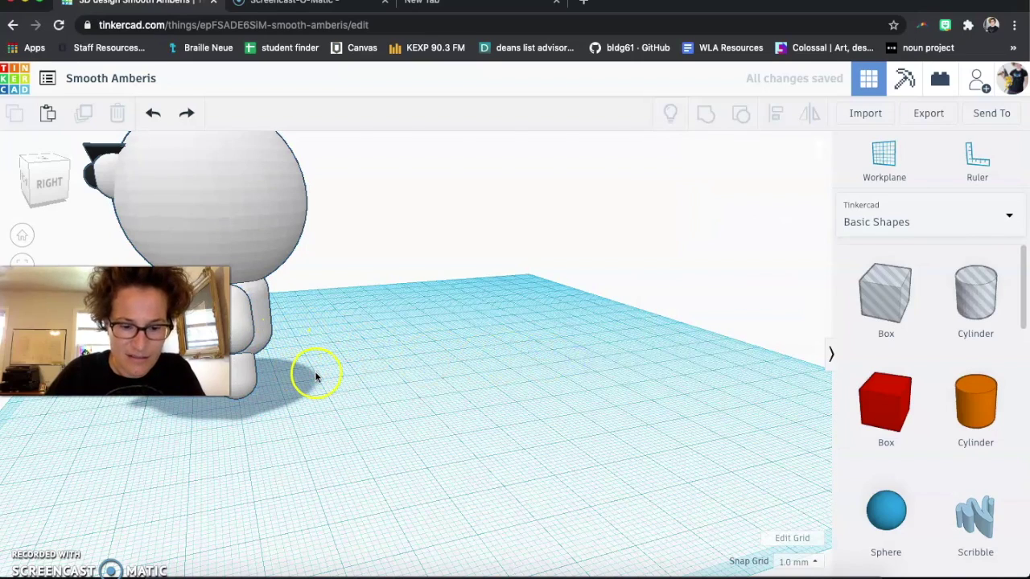
drag(314, 372, 477, 385)
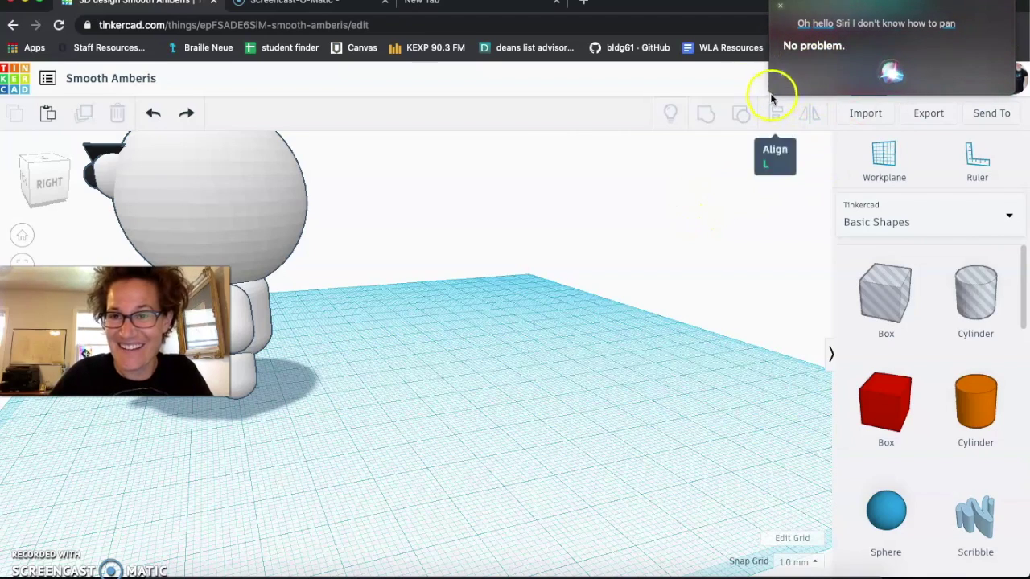
click(780, 8)
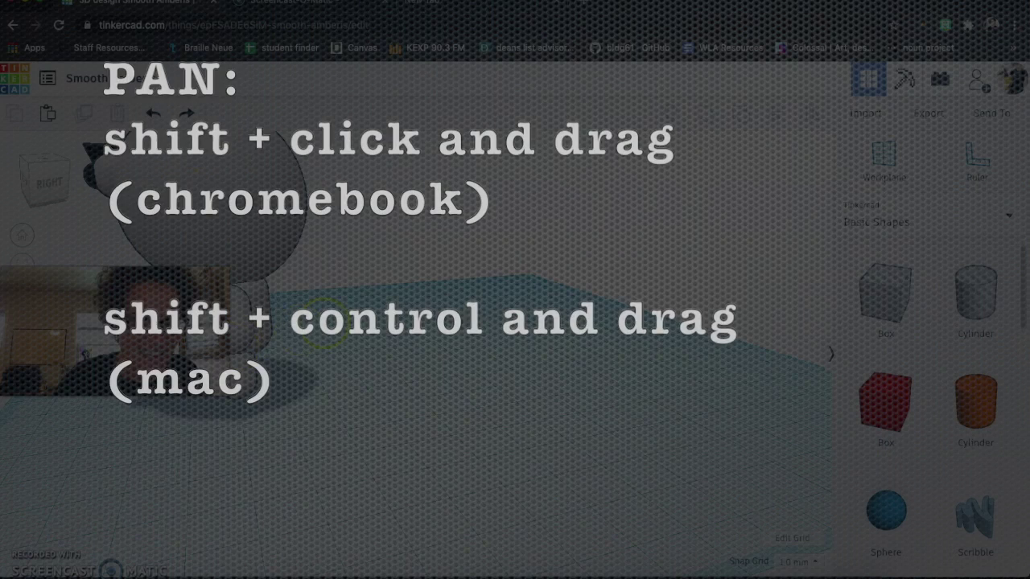
shift+drag(237, 298, 313, 354)
shift+drag(385, 366, 418, 380)
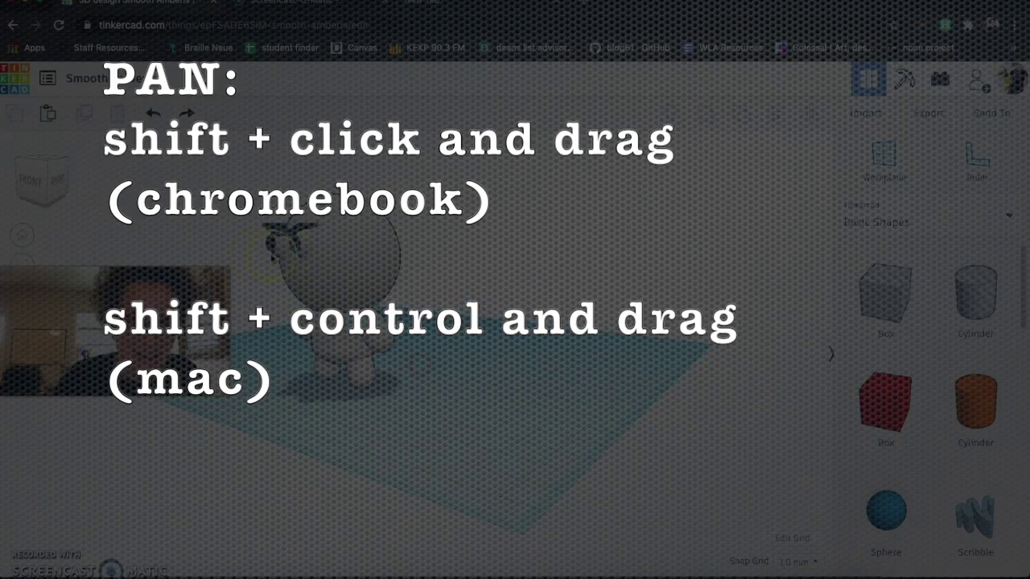
- From the top view, shrink the eye group's depth to 7.16 mm
click(294, 282)
right_drag(293, 283, 616, 406)
mouse_move(619, 296)
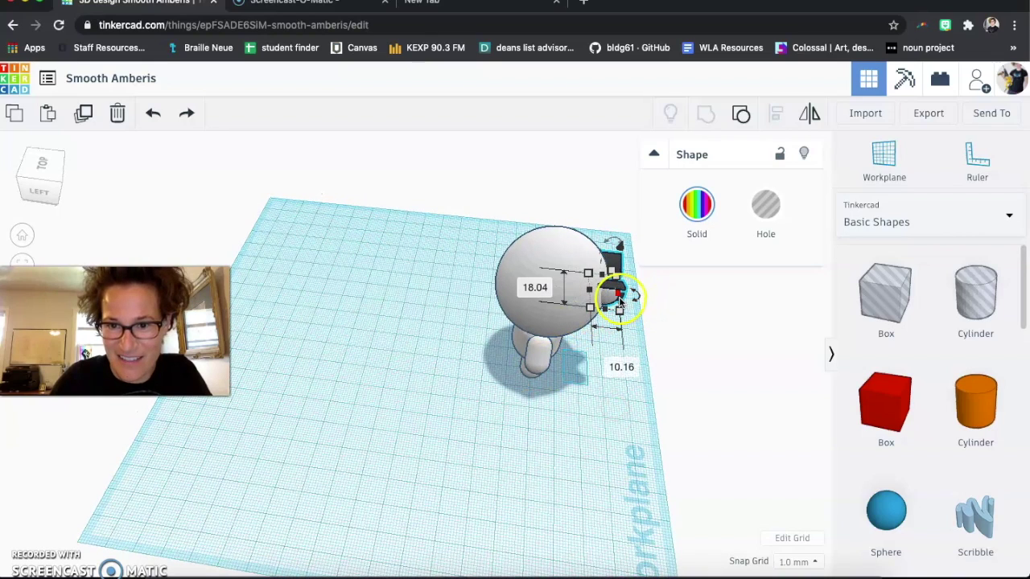
drag(618, 299, 612, 303)
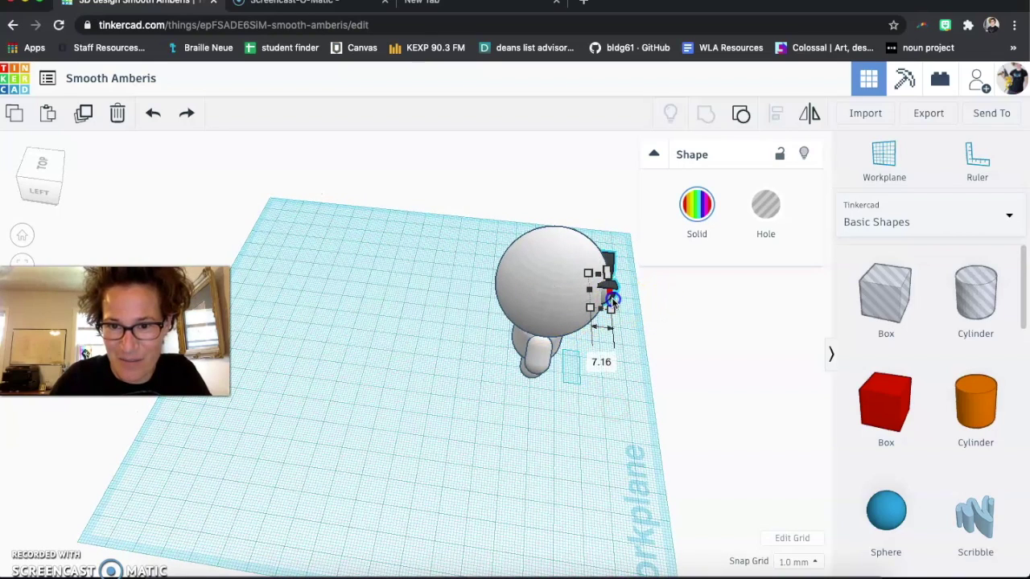
click(665, 350)
right_drag(603, 322, 467, 305)
- Undo a stray move of the eye group and view Blanky from the front
click(501, 331)
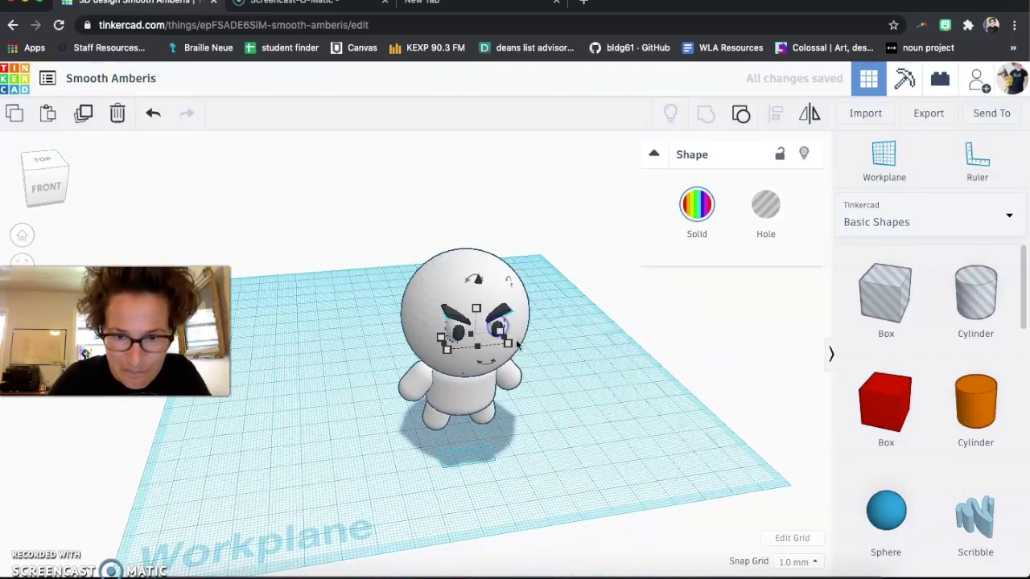
drag(512, 345, 552, 384)
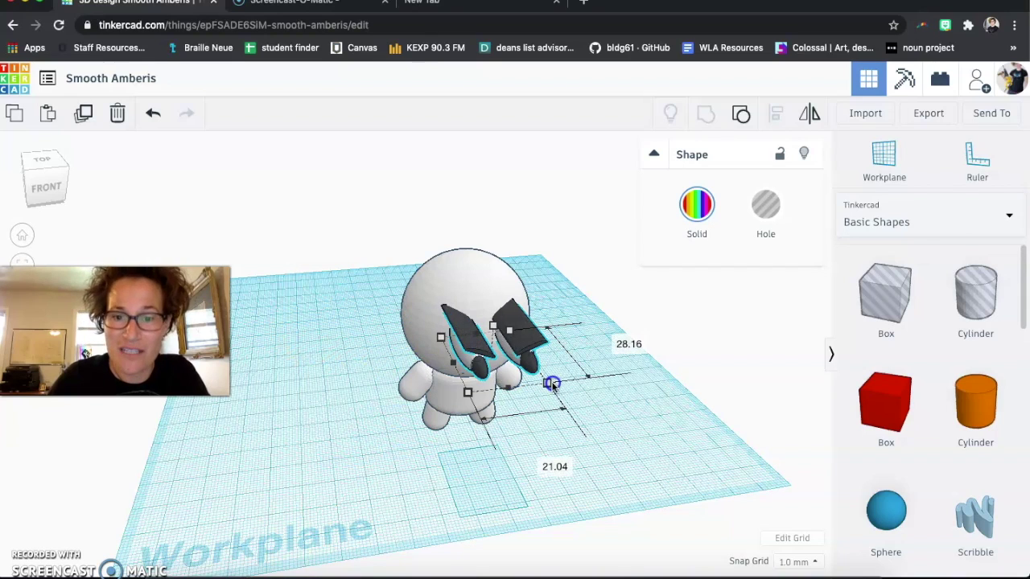
click(146, 128)
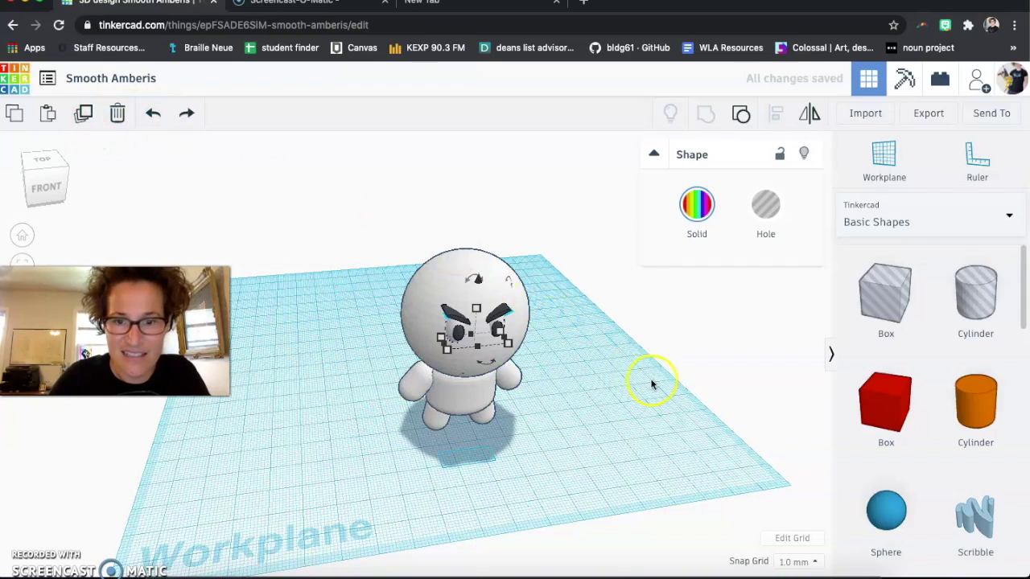
click(639, 383)
right_drag(639, 383, 613, 359)
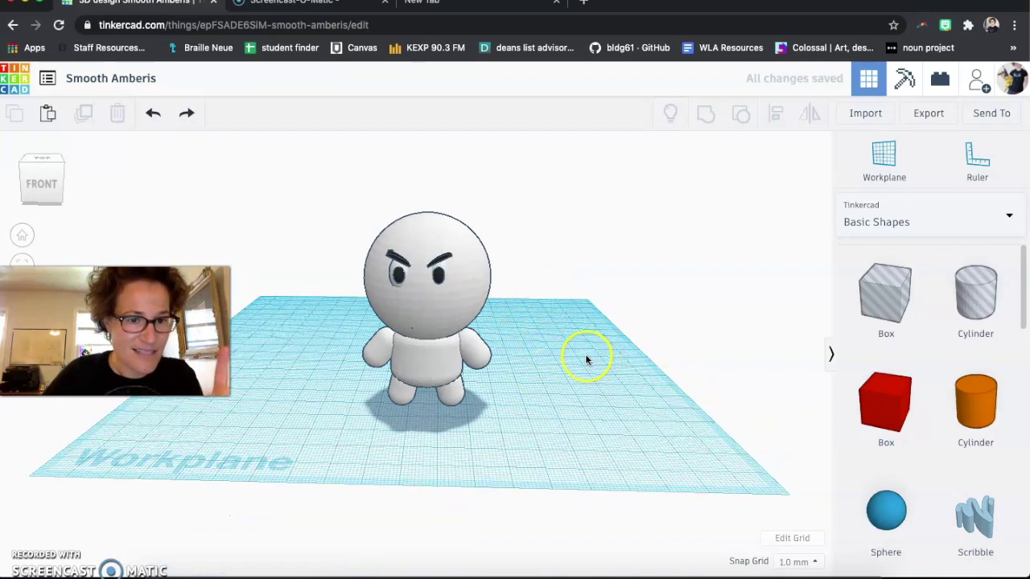
- Ungroup the eye group into separate eye and eyebrow shapes
click(438, 284)
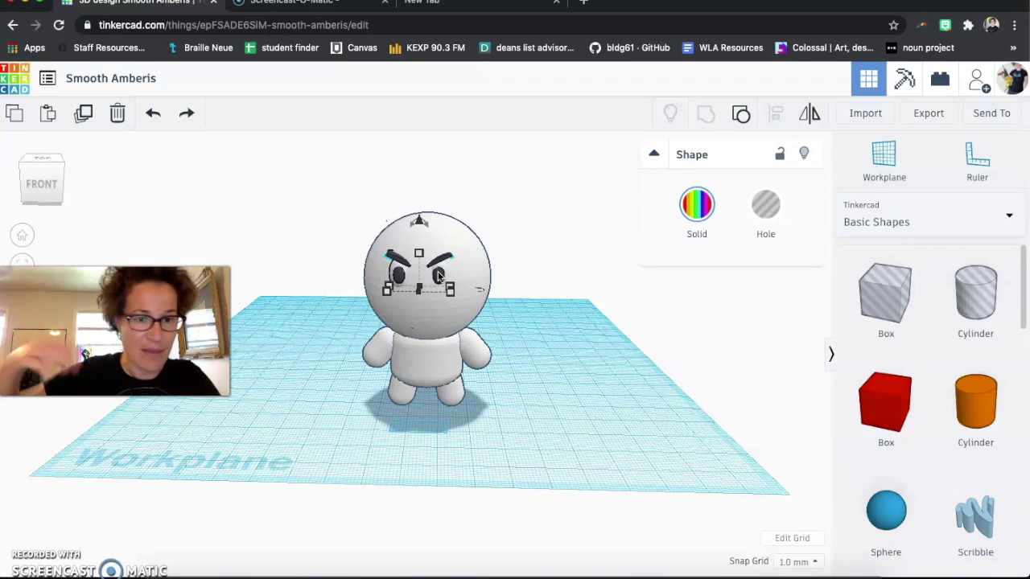
click(710, 116)
click(742, 118)
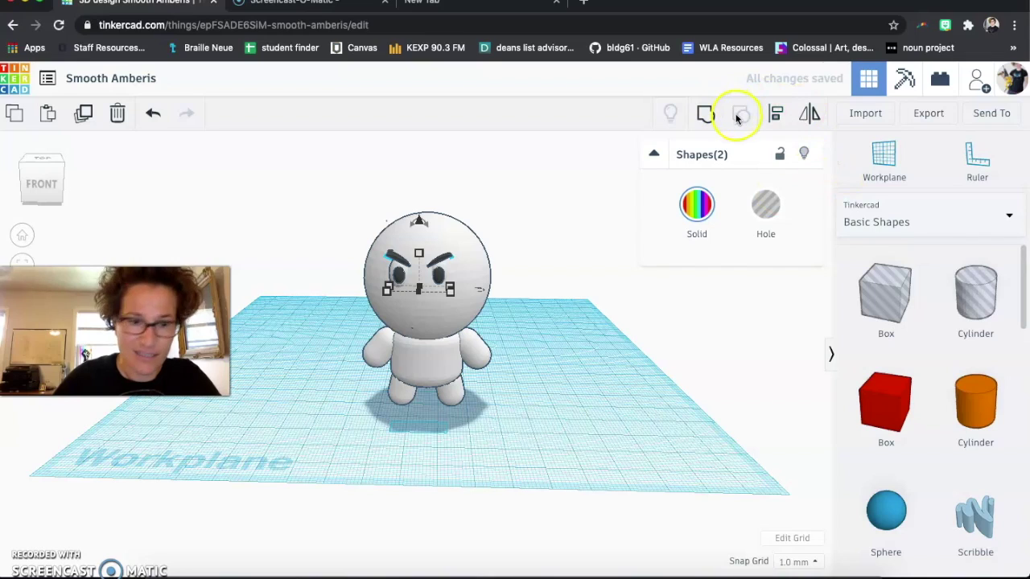
click(555, 280)
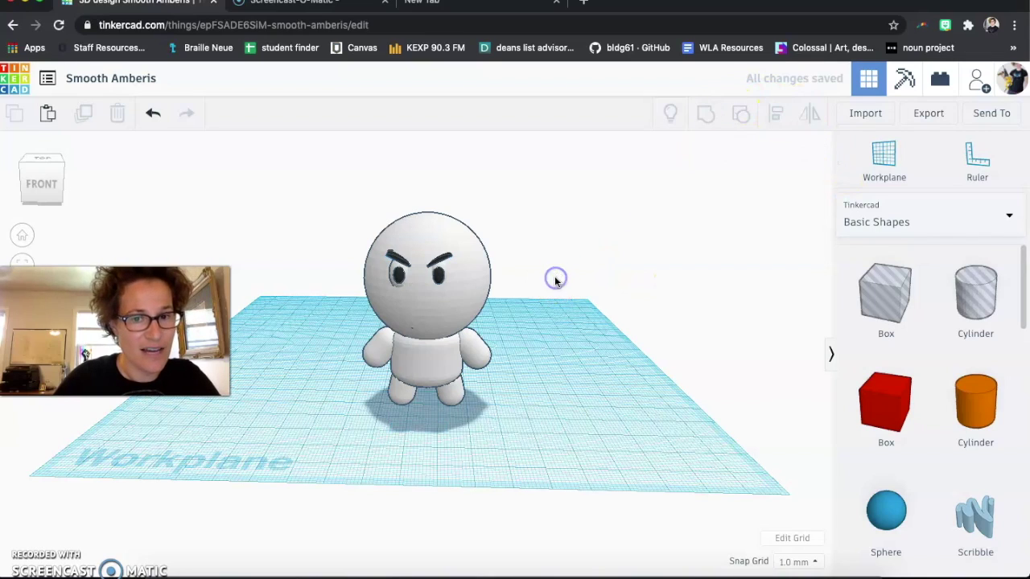
- Stretch the right cartoon eye taller into an oval
click(442, 278)
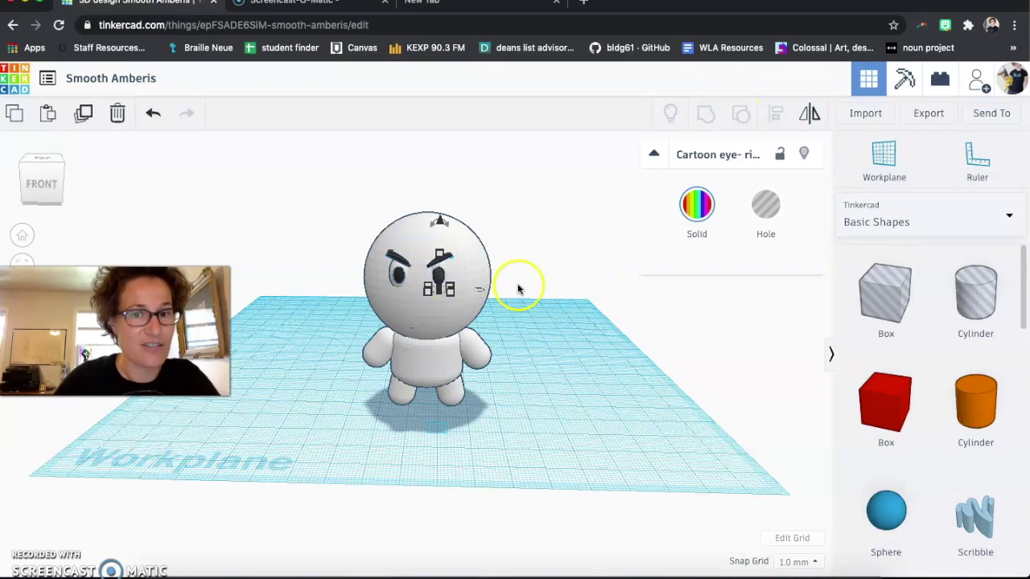
drag(439, 296, 439, 322)
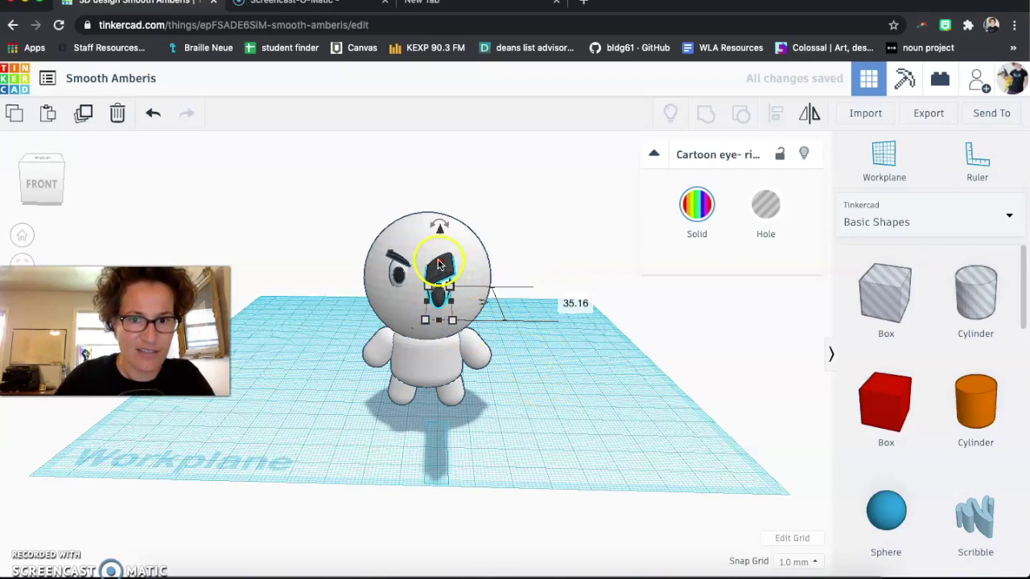
drag(440, 267, 439, 240)
click(442, 314)
mouse_move(442, 314)
mouse_down()
mouse_move(444, 299)
mouse_move(449, 316)
mouse_up()
click(563, 372)
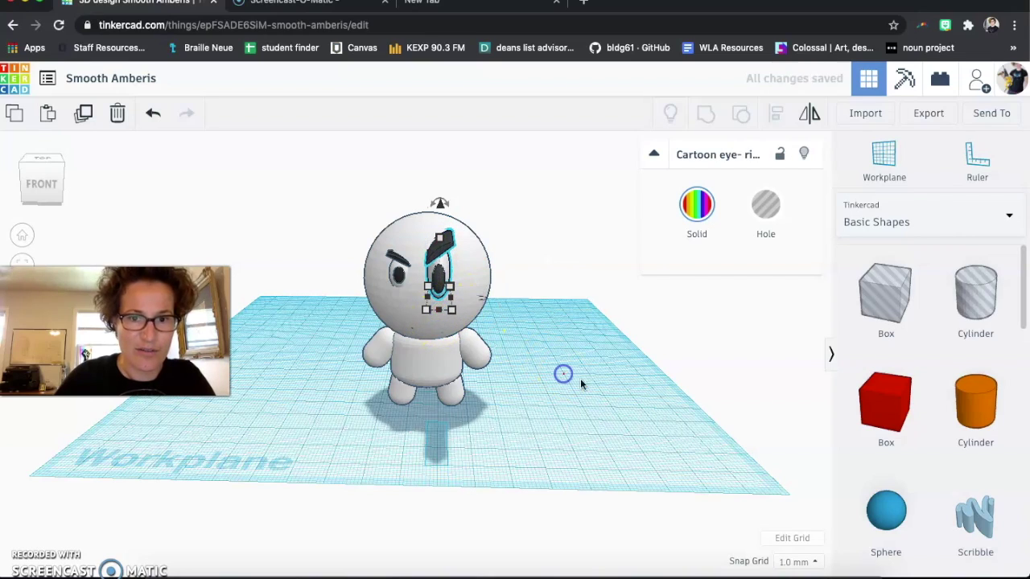
- Shorten the right eye's height slightly after checking it from the side
right_drag(564, 372, 603, 405)
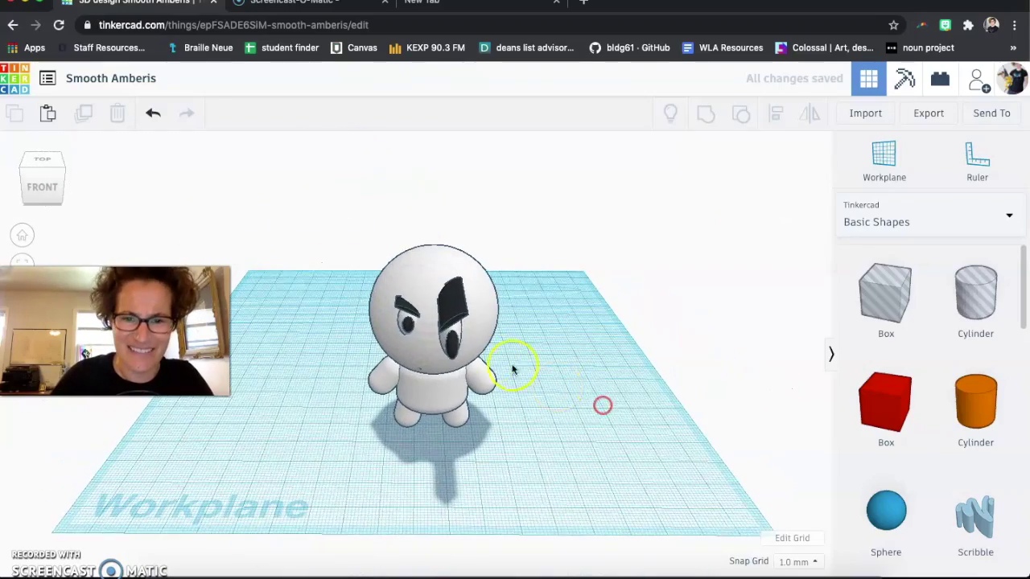
click(445, 336)
drag(448, 376, 448, 342)
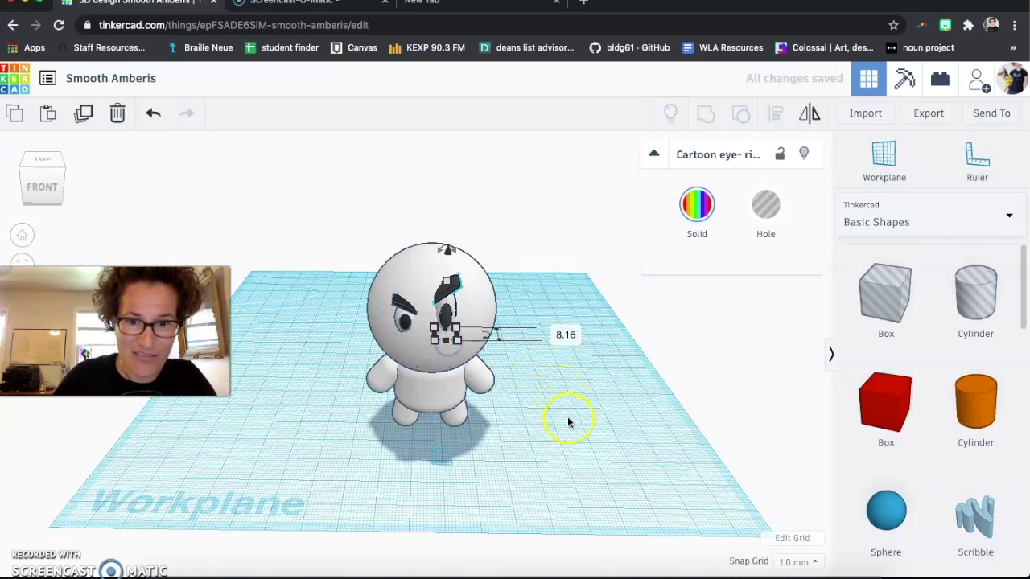
right_drag(579, 421, 609, 427)
click(509, 435)
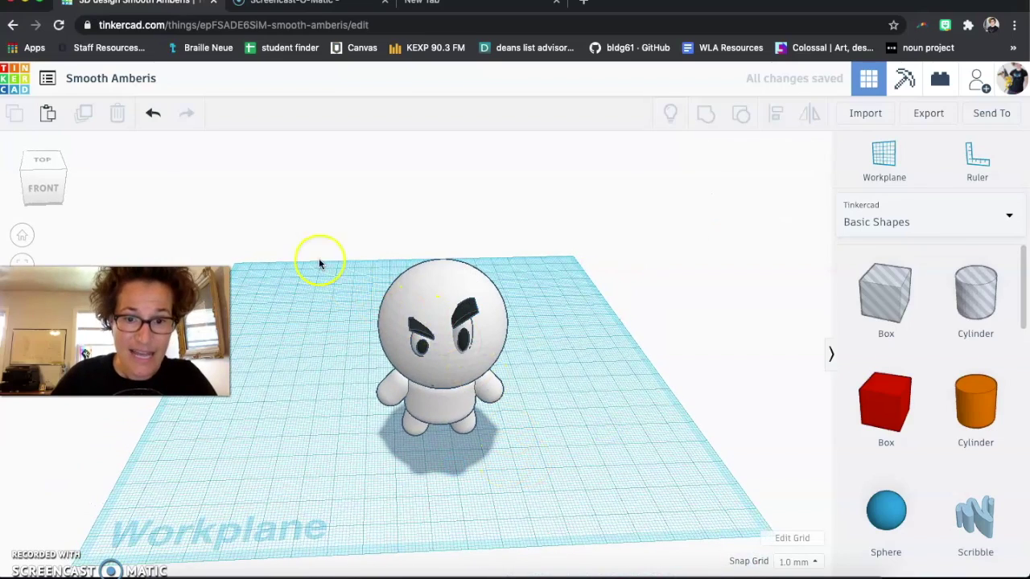
- Group the eyes and eyebrows into one face shape and select Blanky's body
drag(319, 262, 584, 409)
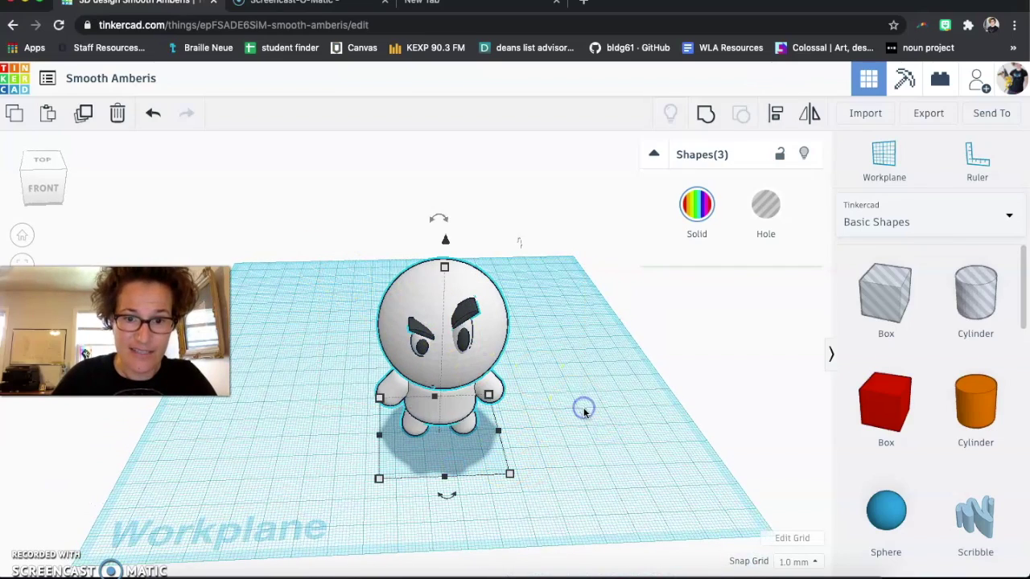
click(709, 117)
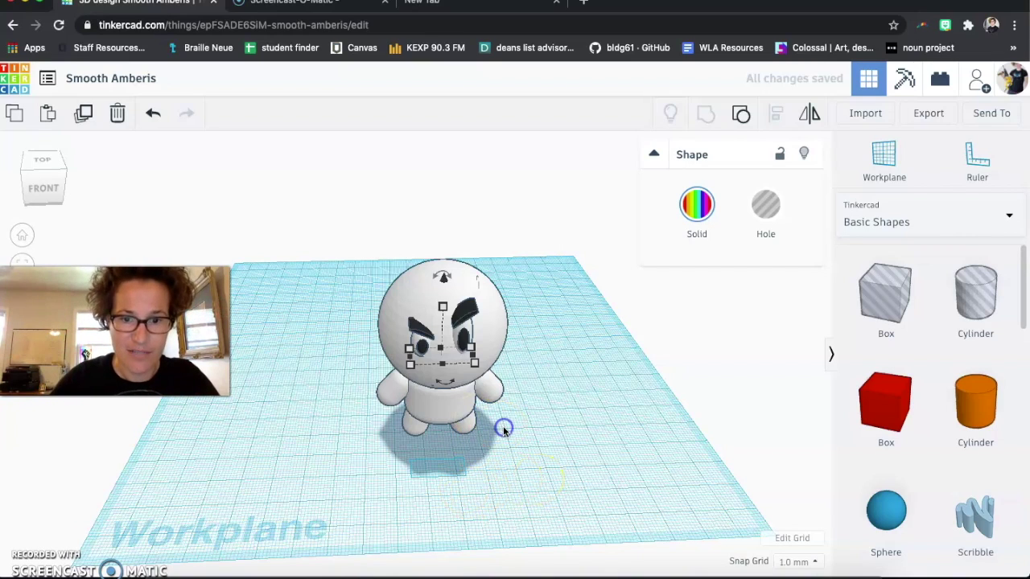
click(413, 395)
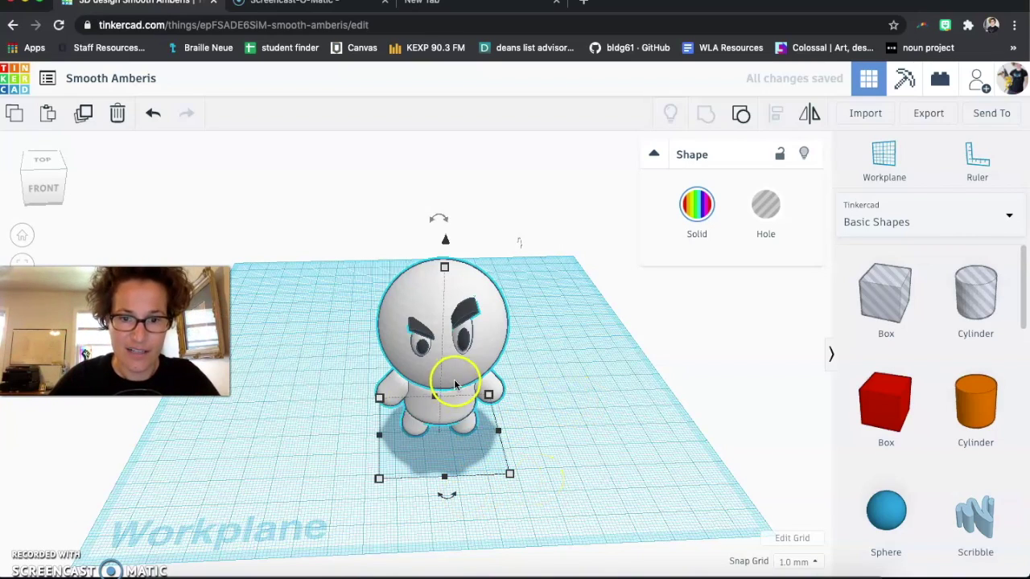
mouse_move(509, 474)
mouse_down()
mouse_move(579, 515)
mouse_move(454, 397)
mouse_move(547, 432)
mouse_move(542, 464)
mouse_move(526, 465)
mouse_up()
- Scroll down through the Basic Shapes library
scroll(920, 370, down, 5)
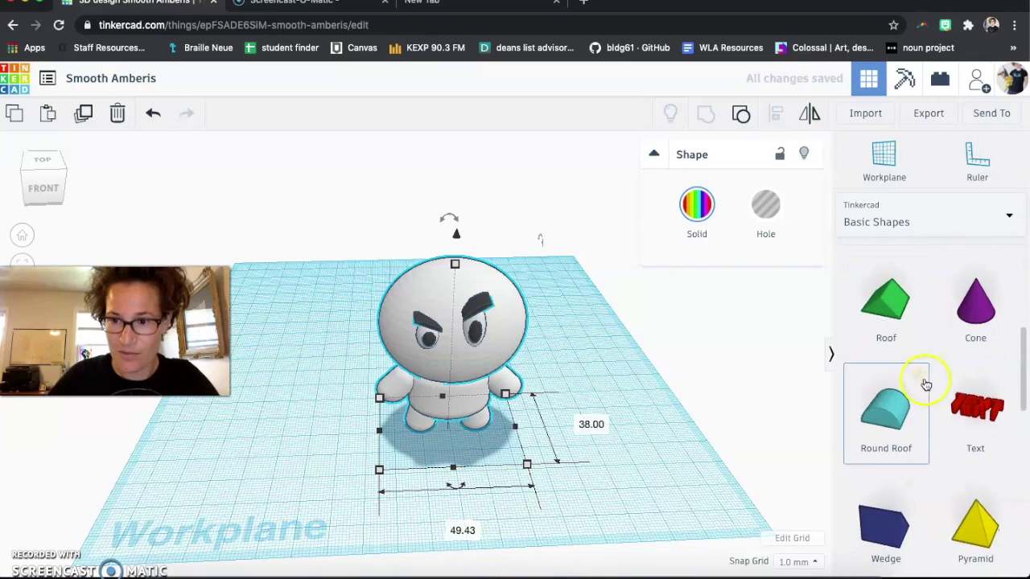
scroll(956, 474, down, 3)
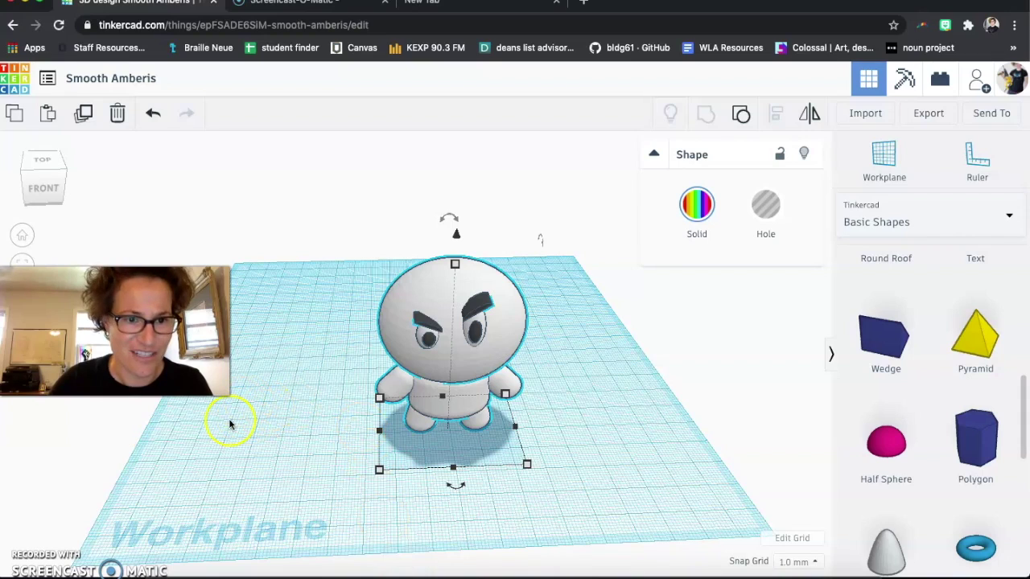
scroll(980, 459, down, 5)
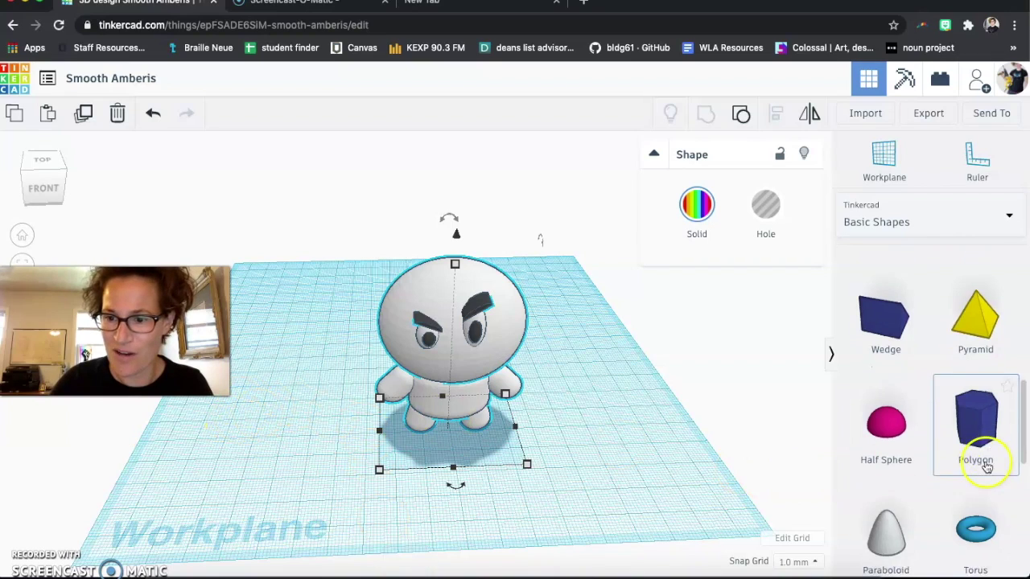
- Add a Beanie from the Characters shape library and lift it off the workplane
click(920, 209)
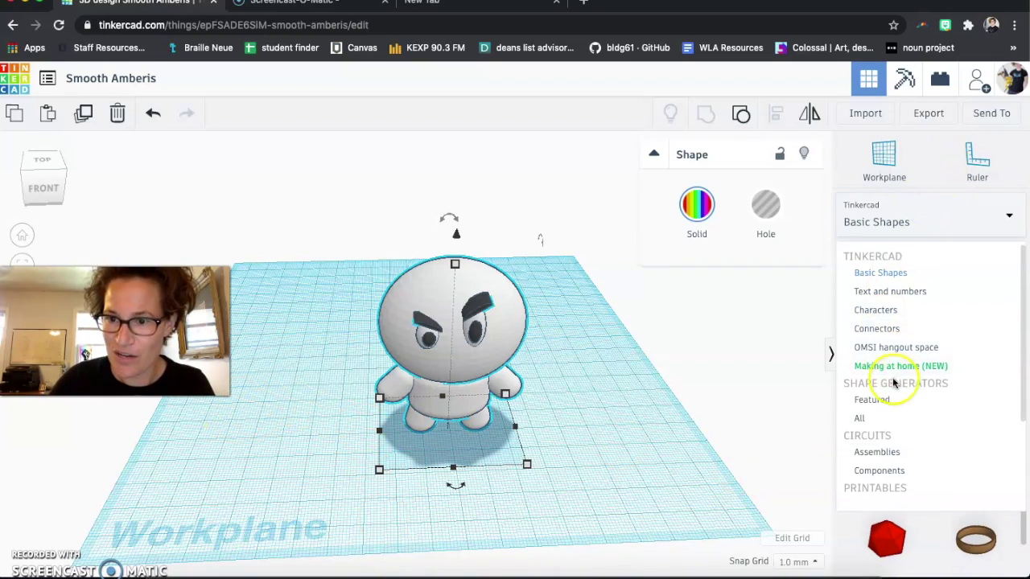
click(886, 314)
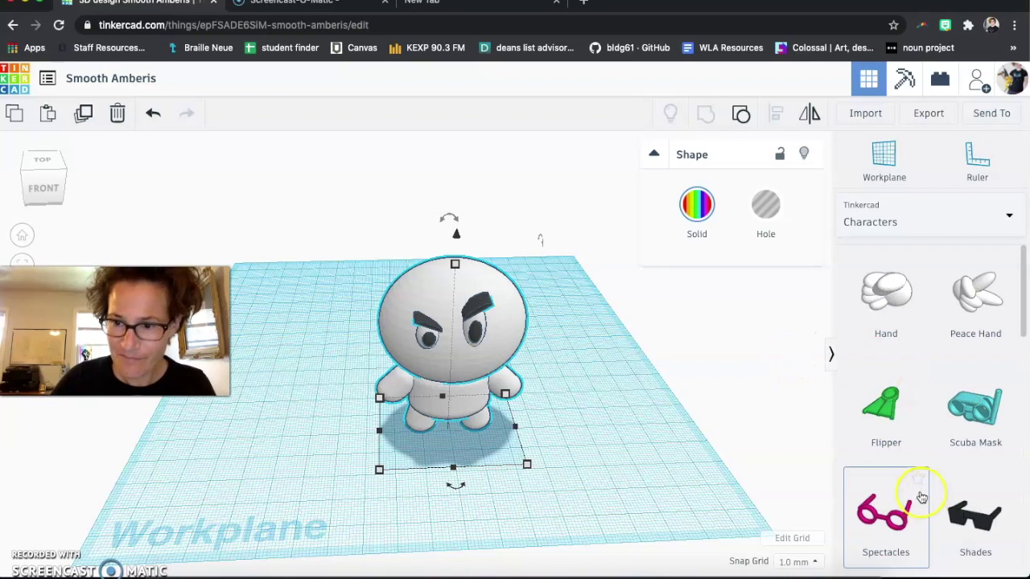
scroll(922, 489, down, 1)
scroll(922, 487, down, 3)
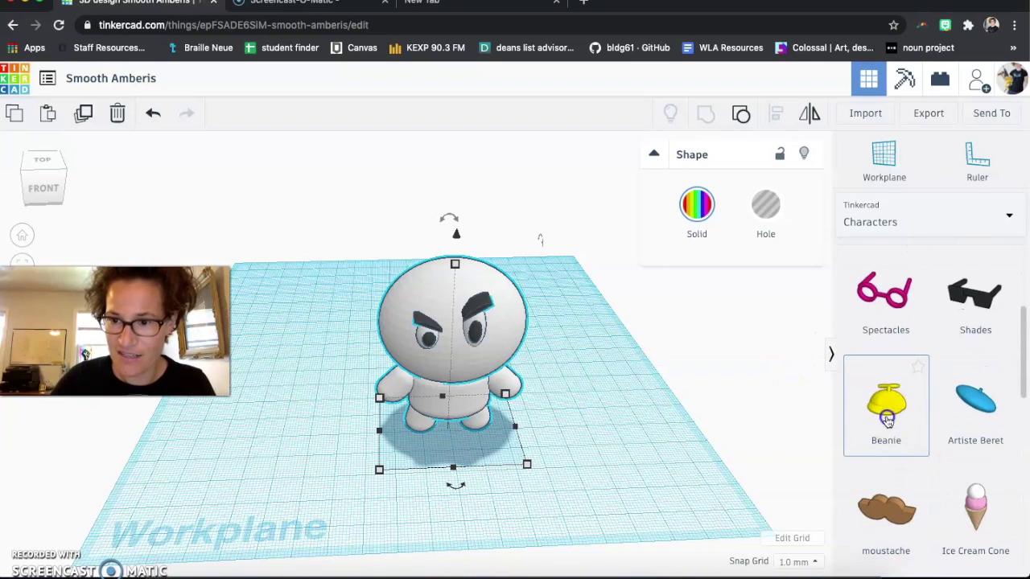
click(572, 431)
click(586, 428)
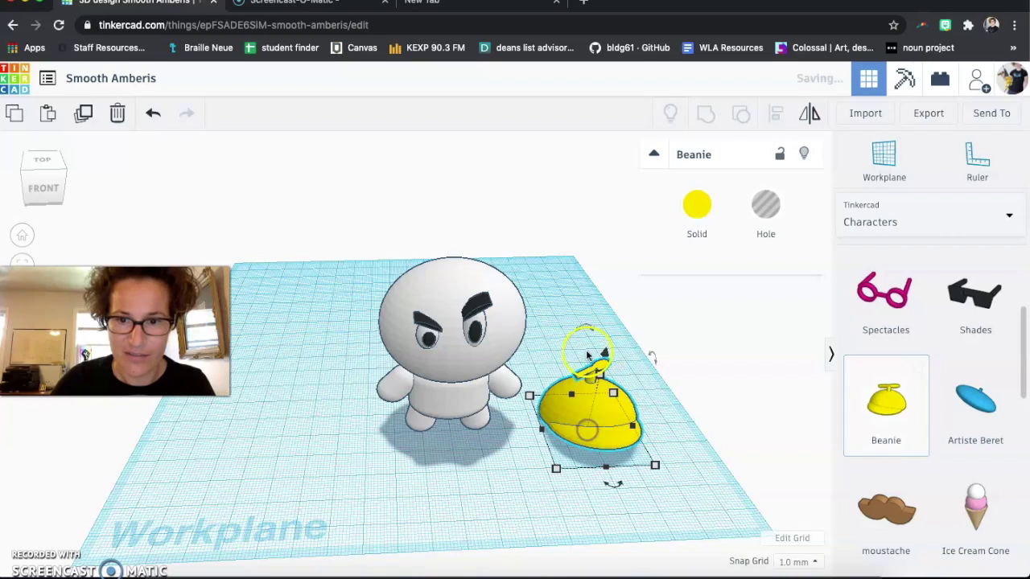
drag(607, 356, 579, 223)
- Centre the Beanie over the character on both axes and raise it onto the head
drag(308, 214, 684, 395)
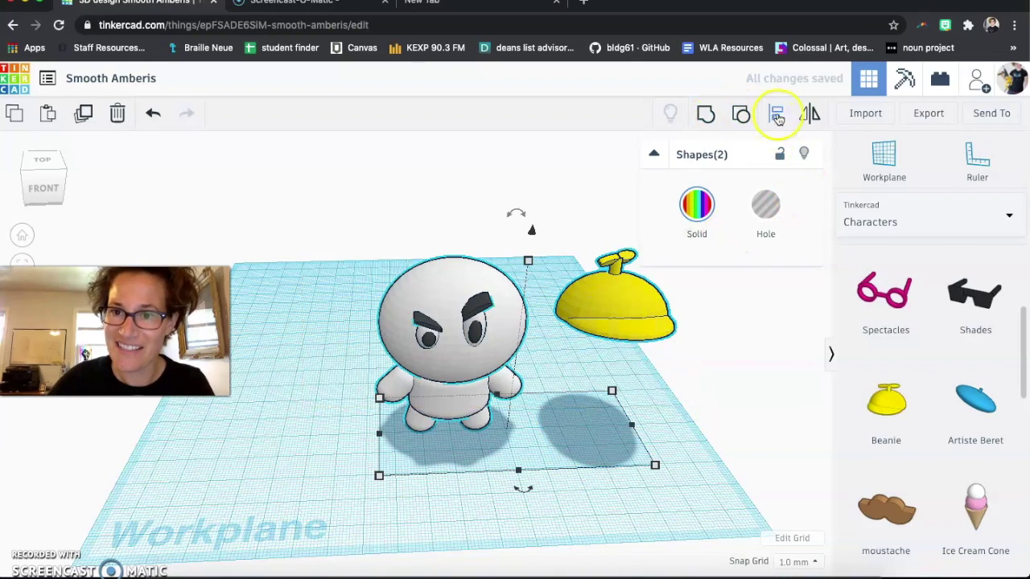
click(777, 117)
click(524, 489)
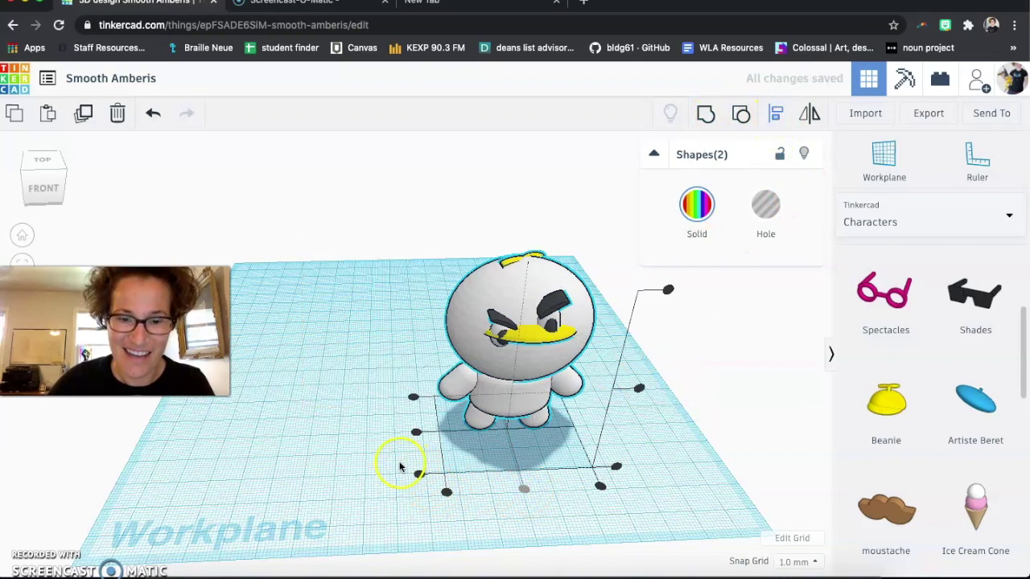
click(416, 433)
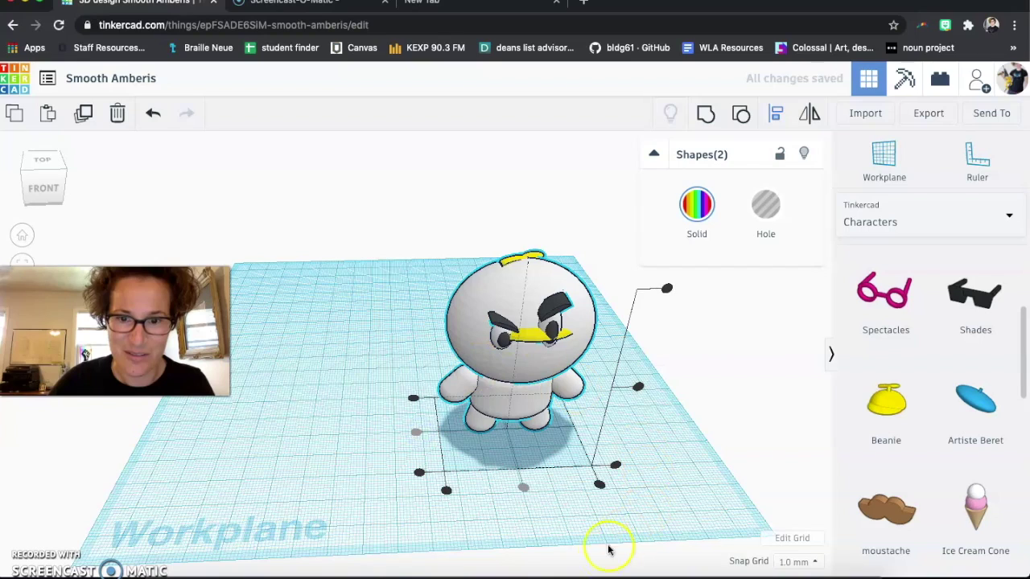
click(571, 515)
click(536, 256)
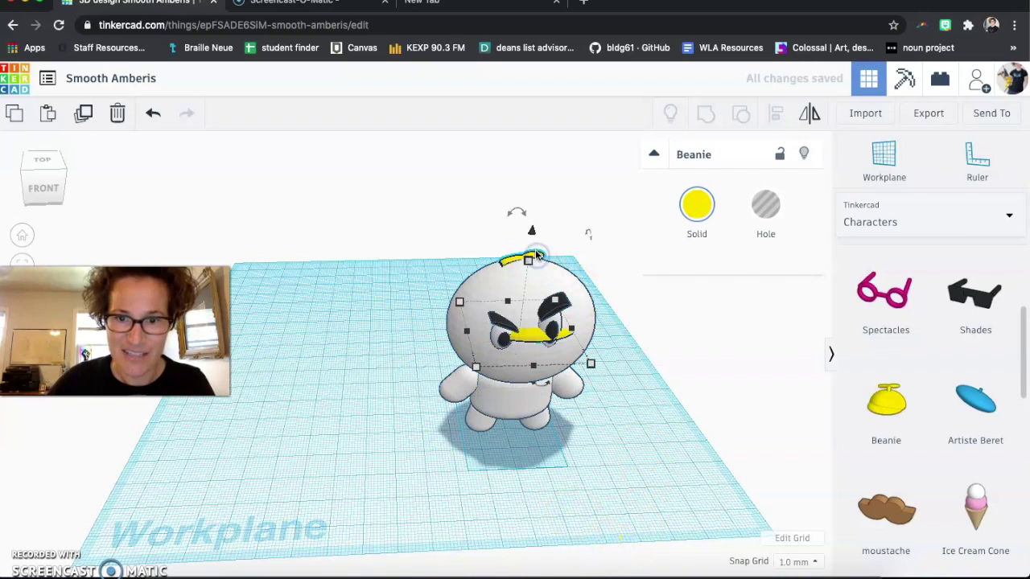
drag(532, 233, 536, 190)
right_drag(533, 528, 466, 499)
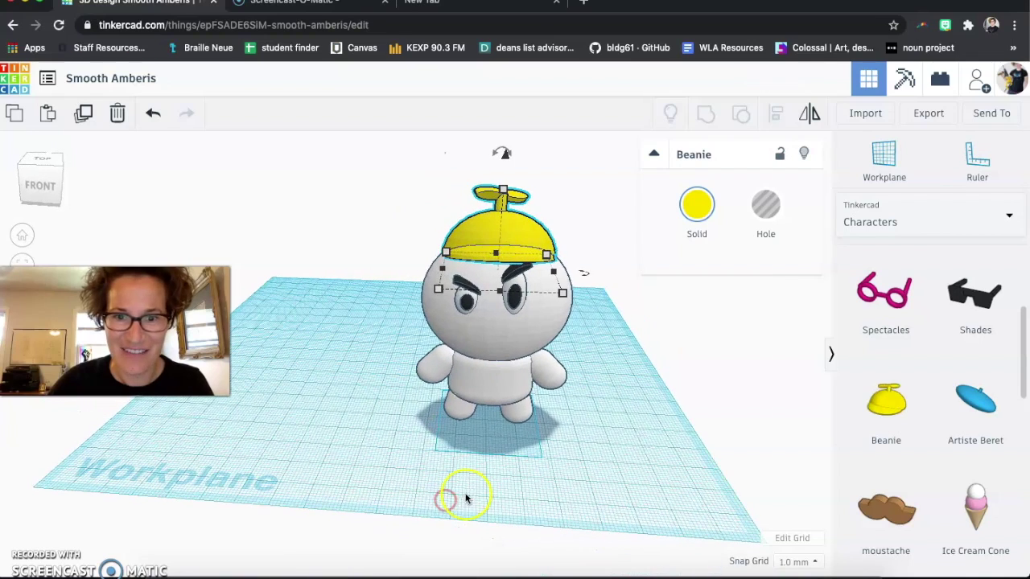
- Rename the design from 'Smooth Amberis' to the maker's first name followed by 'avatar'
click(114, 83)
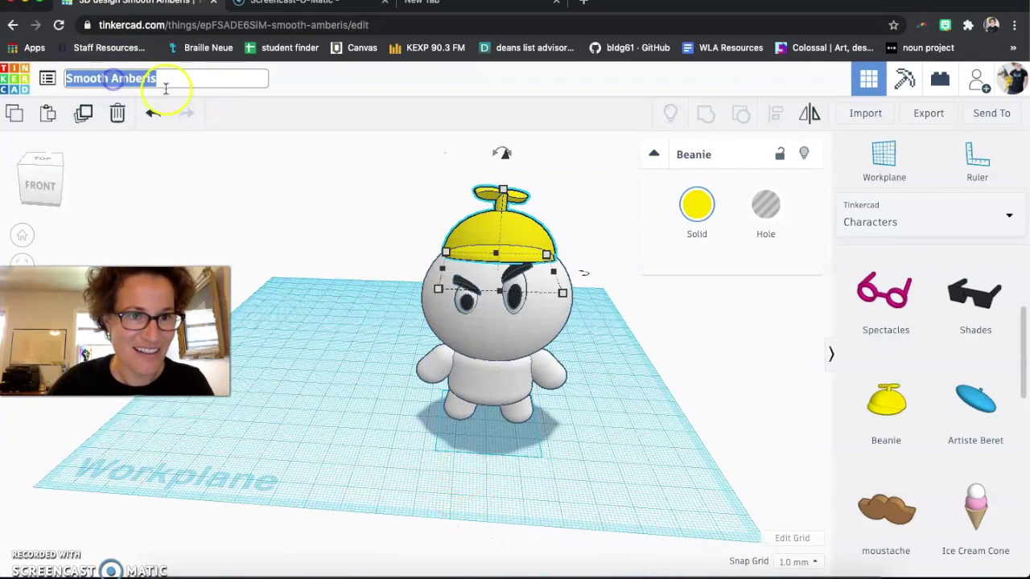
text(jan)
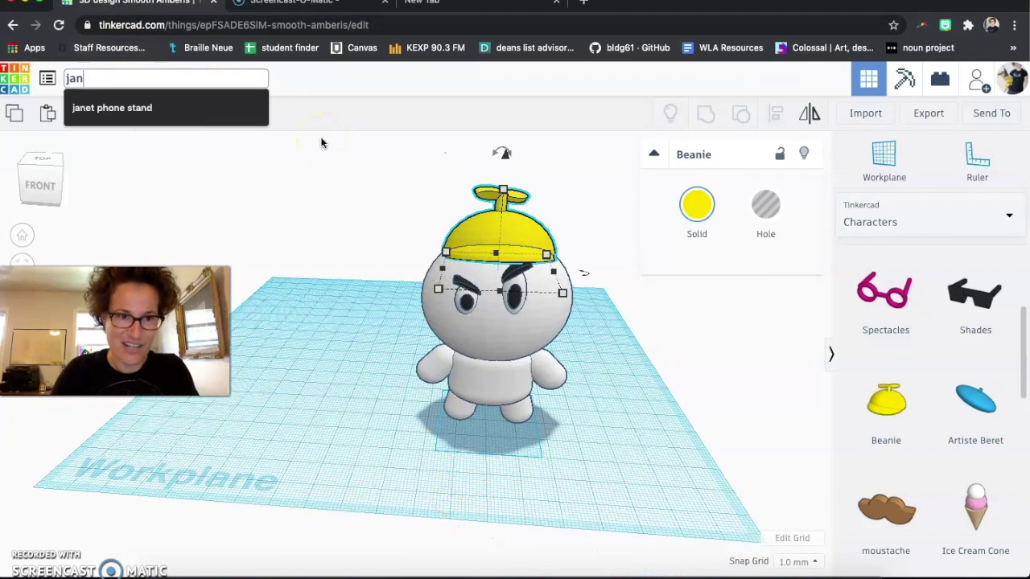
text(et avatar)
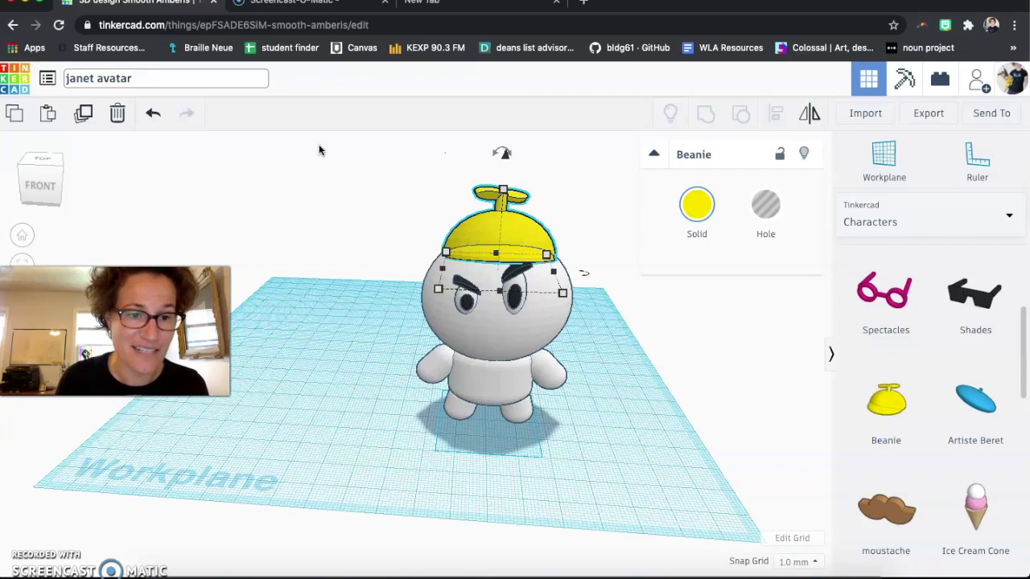
click(379, 212)
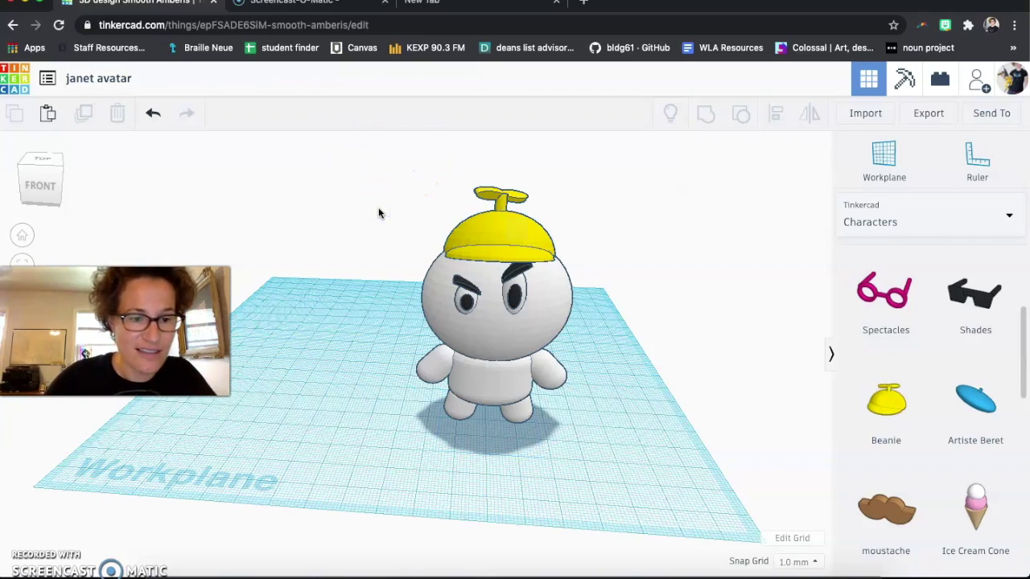